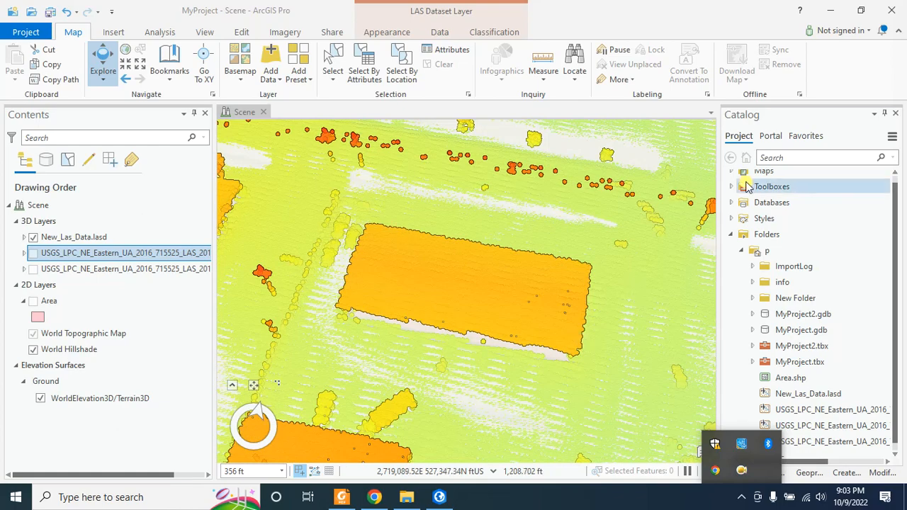
# - Show the part2 LAS layer instead of New_Las_Data.lasd, and set Extract LAS to use part2 as input with target folder p
pyautogui.click(808, 473)
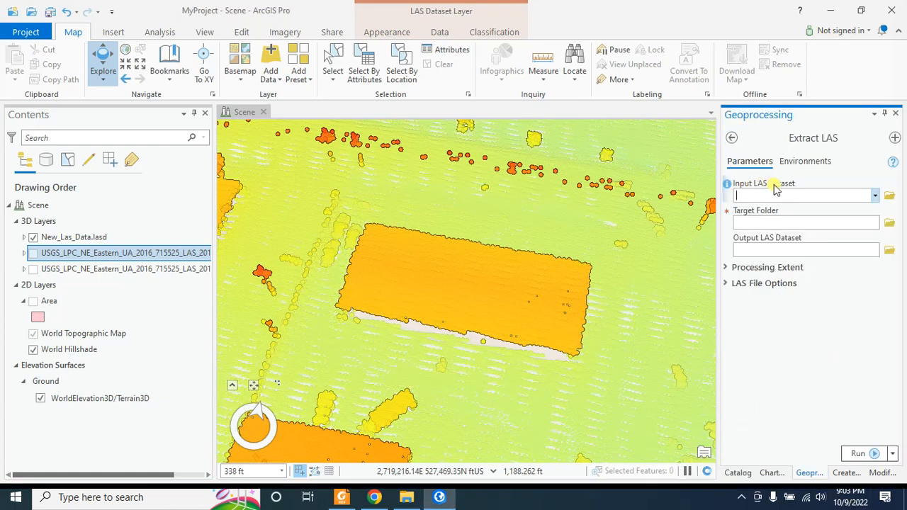
pyautogui.click(875, 197)
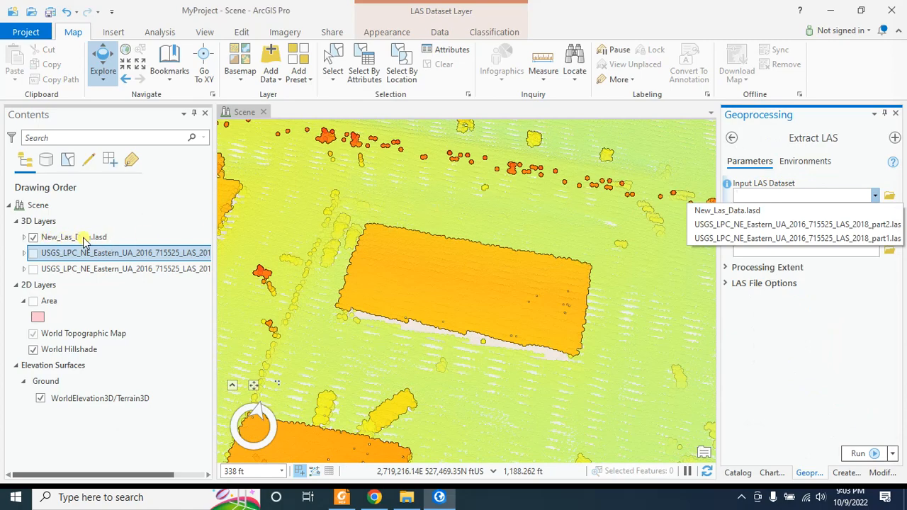
pyautogui.scroll(-5, 450, 308)
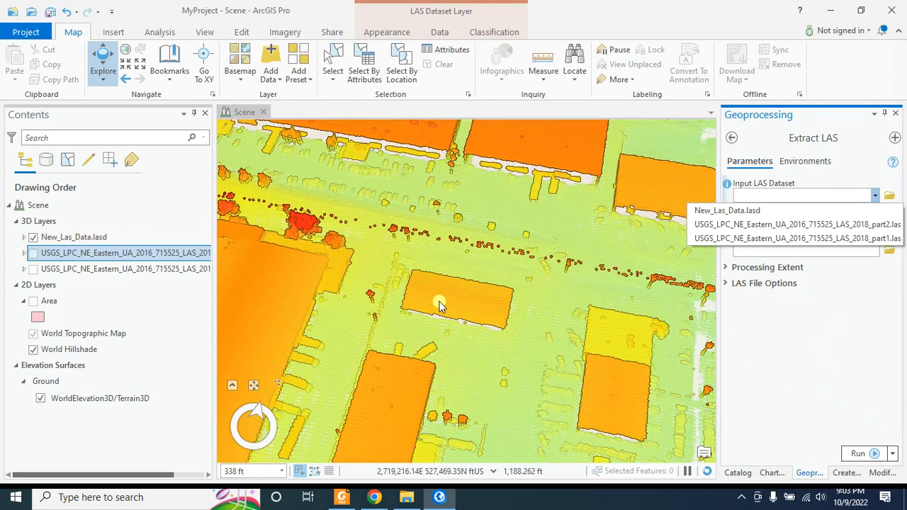
pyautogui.click(33, 241)
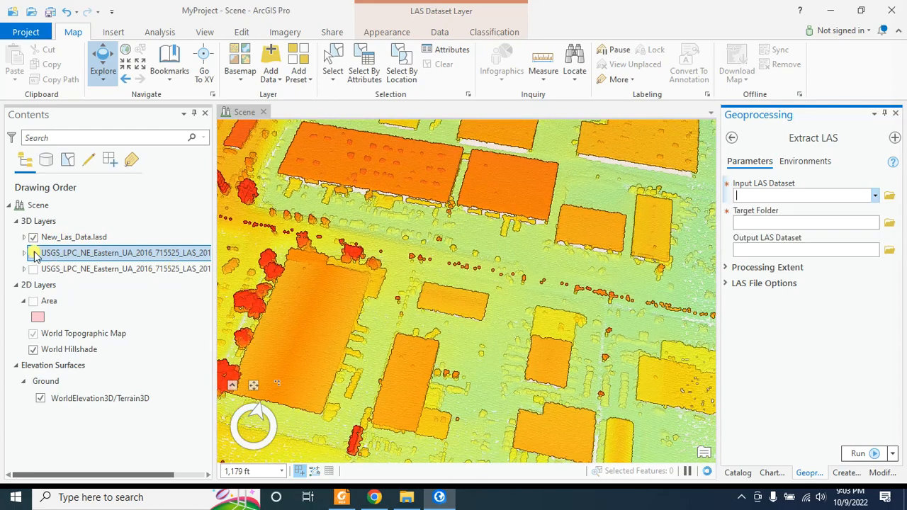
pyautogui.click(32, 253)
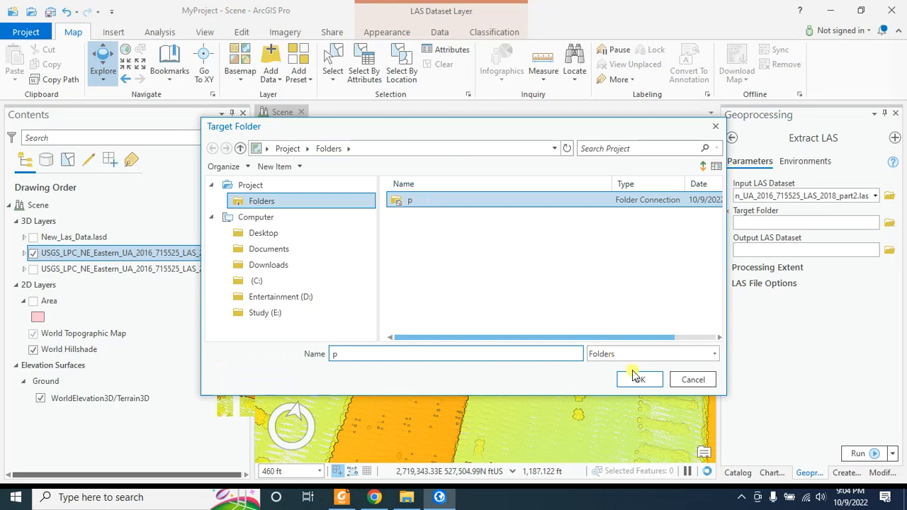
pyautogui.click(635, 378)
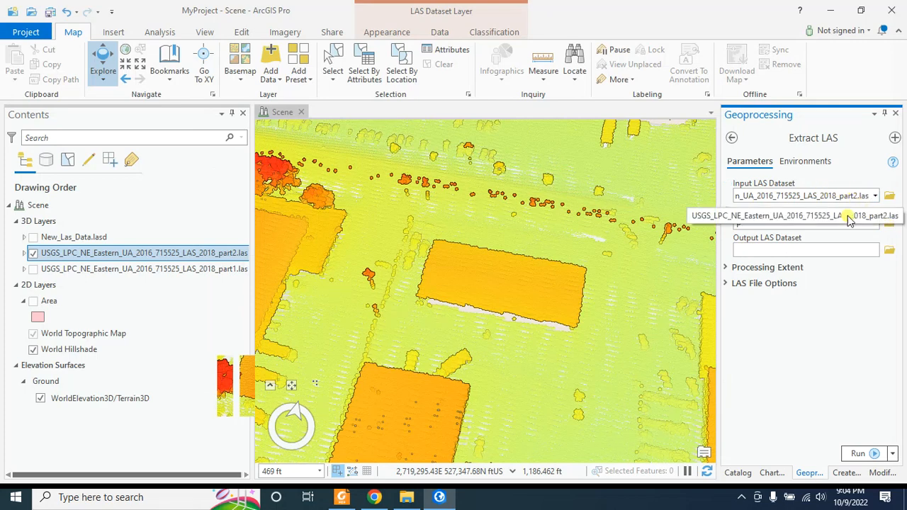
# - Draw a polygon extraction boundary around the rectangular orange building in the middle of the scene
pyautogui.click(730, 269)
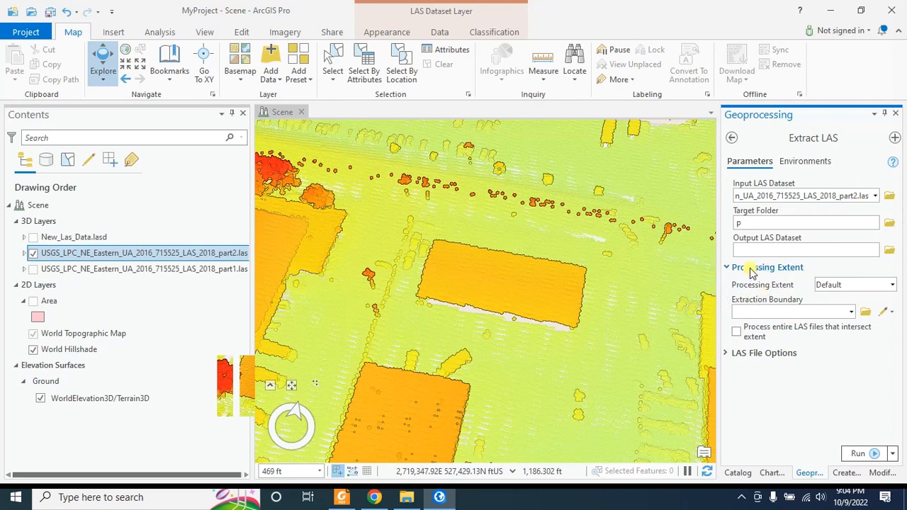
pyautogui.click(889, 314)
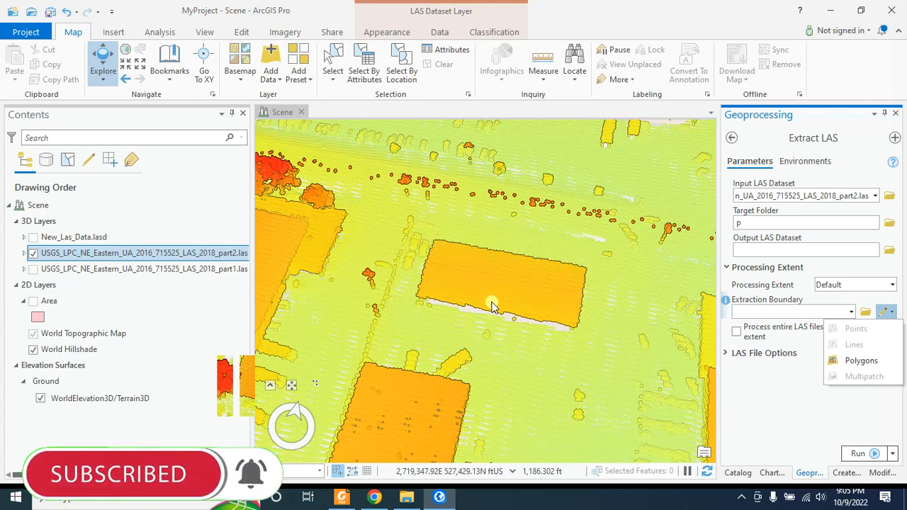
pyautogui.click(861, 361)
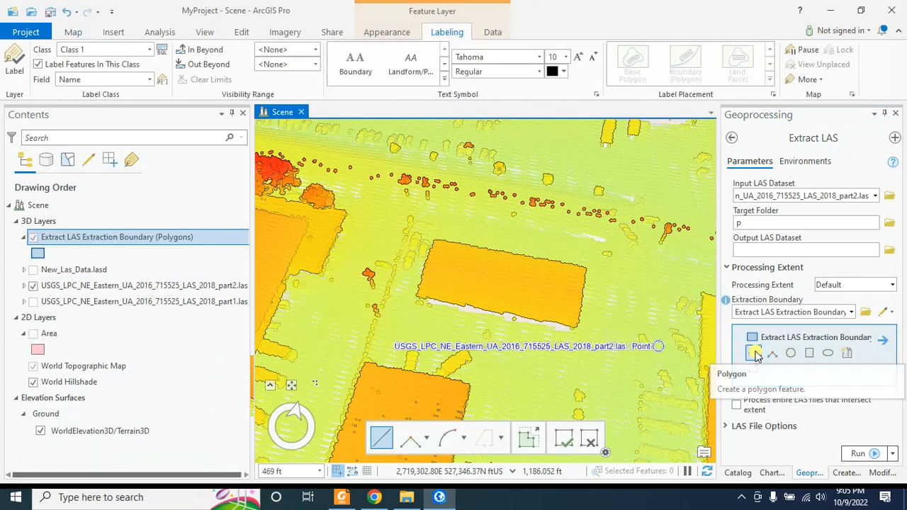
pyautogui.click(754, 353)
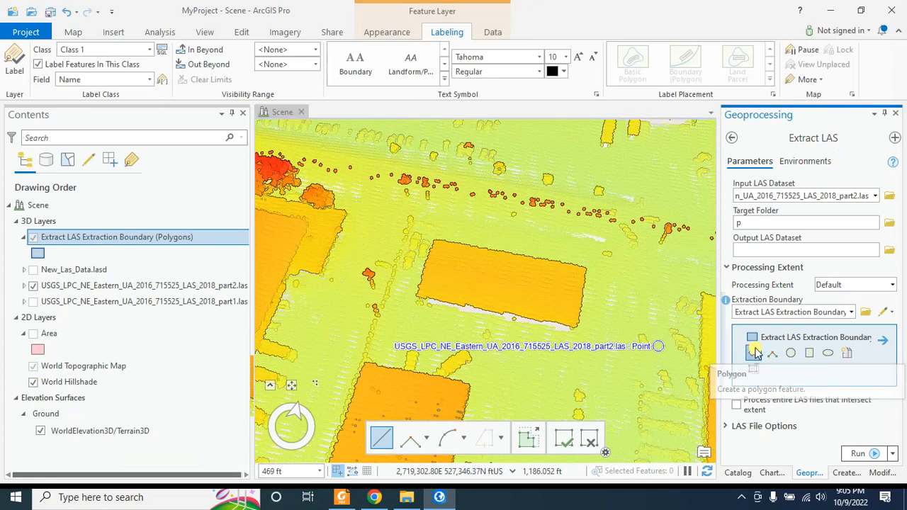
pyautogui.click(402, 299)
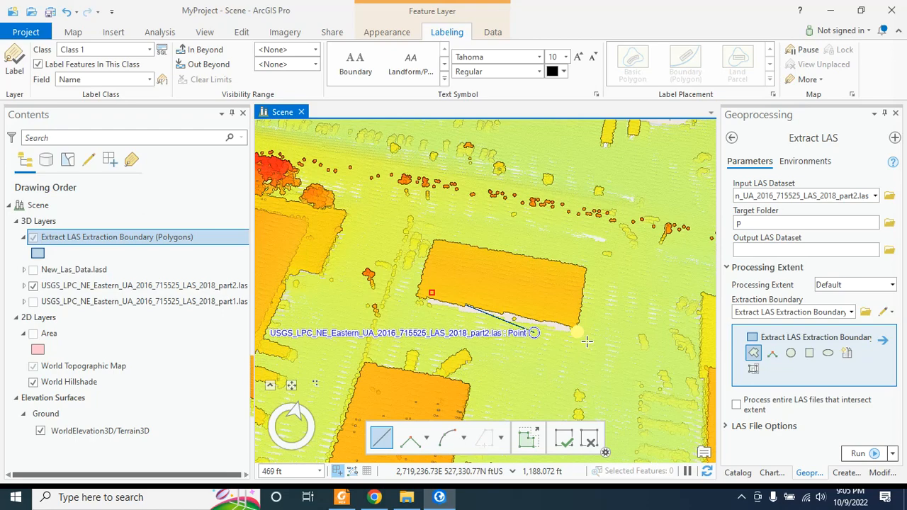
pyautogui.click(533, 333)
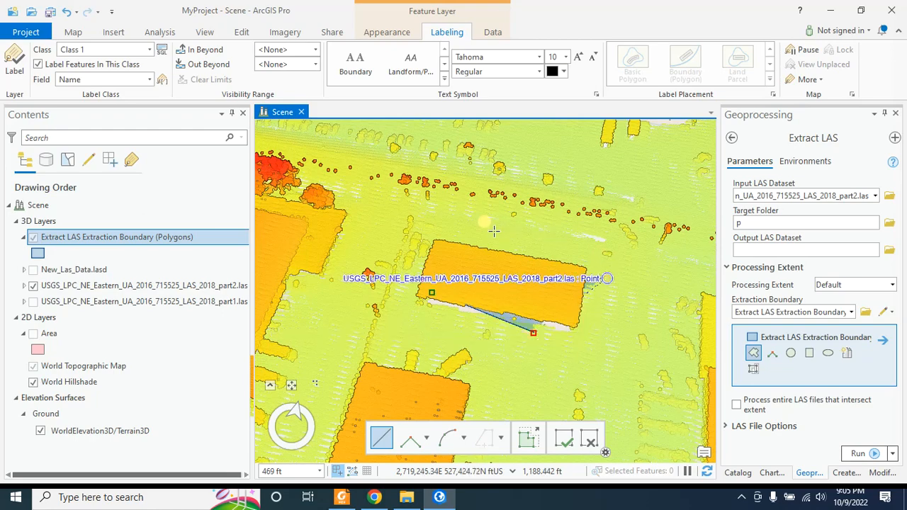
pyautogui.click(427, 222)
pyautogui.click(388, 296)
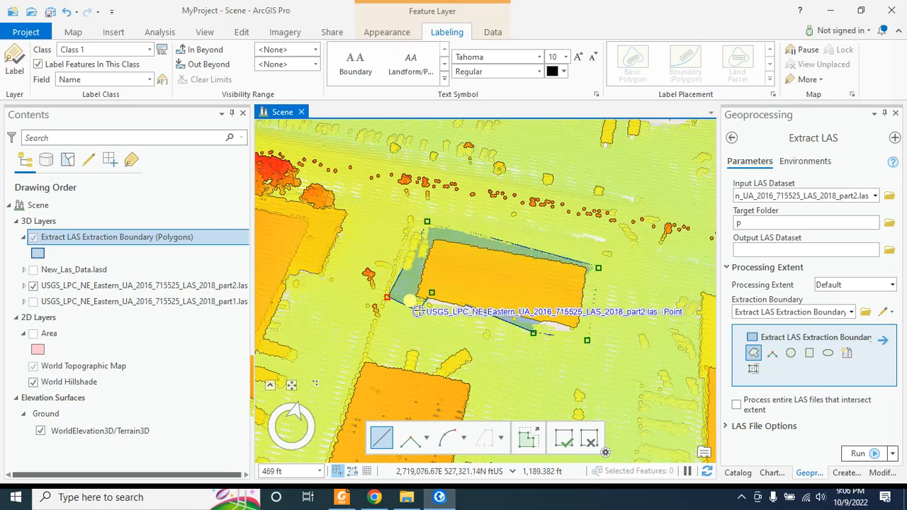
pyautogui.doubleClick(418, 312)
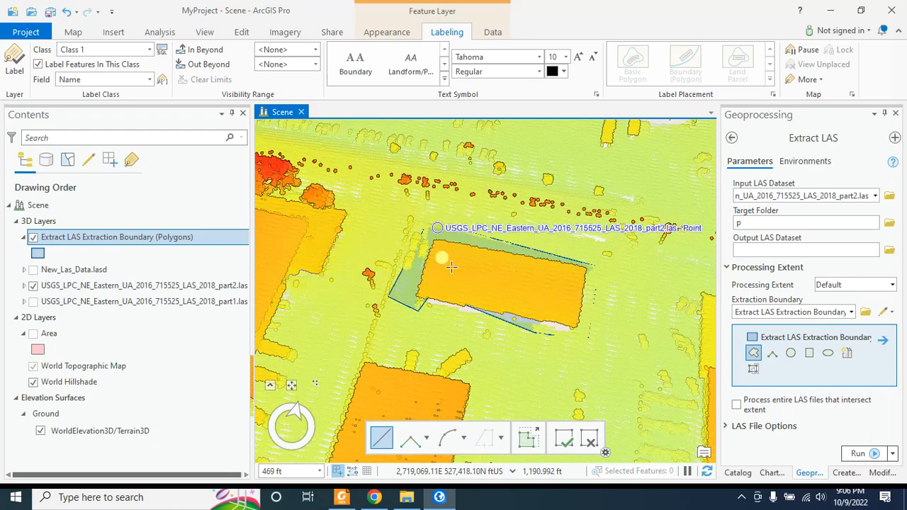
# - Set the output file name suffix to _Building and run Extract LAS
pyautogui.click(726, 428)
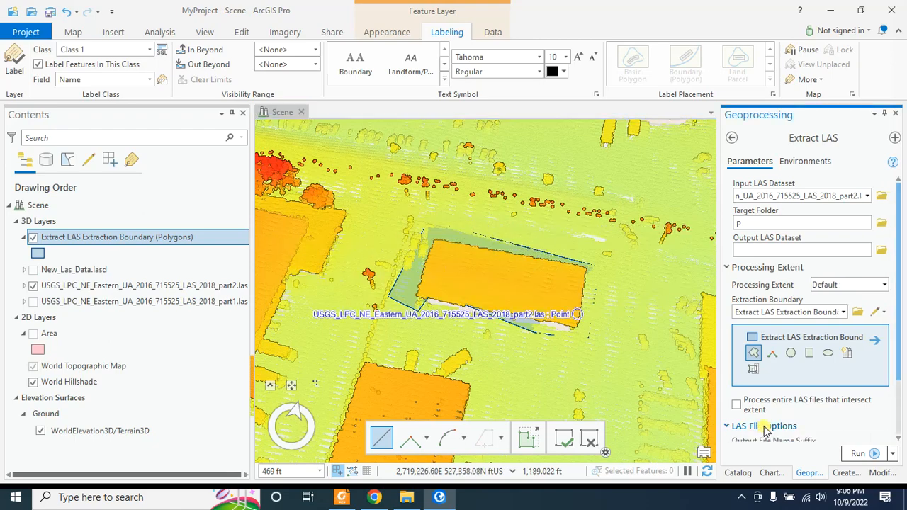
pyautogui.scroll(-3, 759, 411)
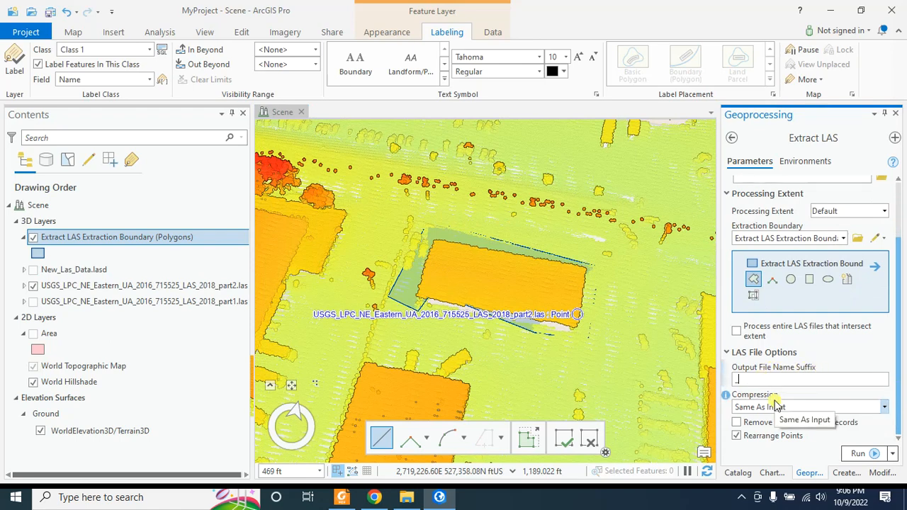
pyautogui.write('_B')
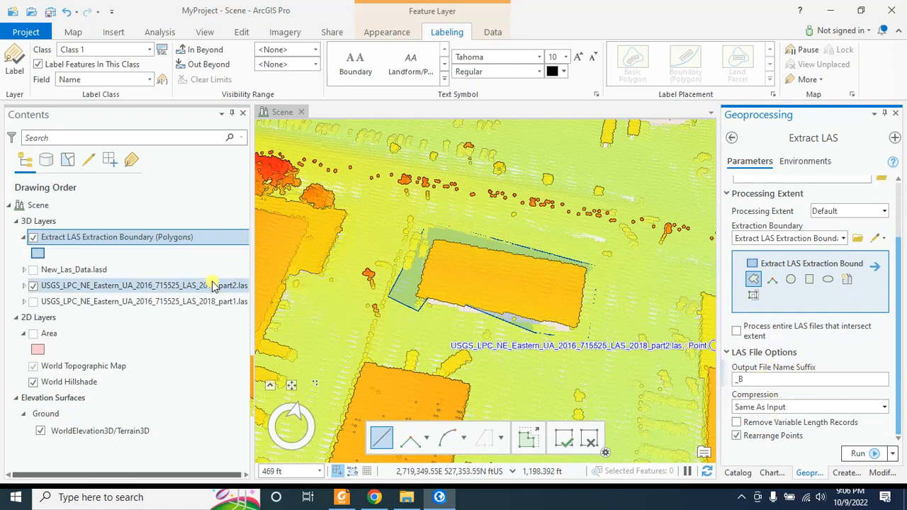
pyautogui.write('uilding')
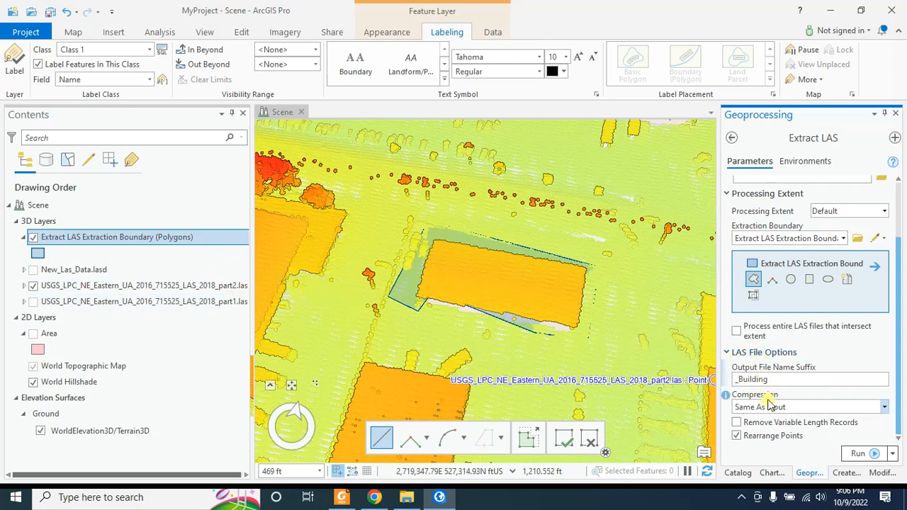
pyautogui.click(858, 453)
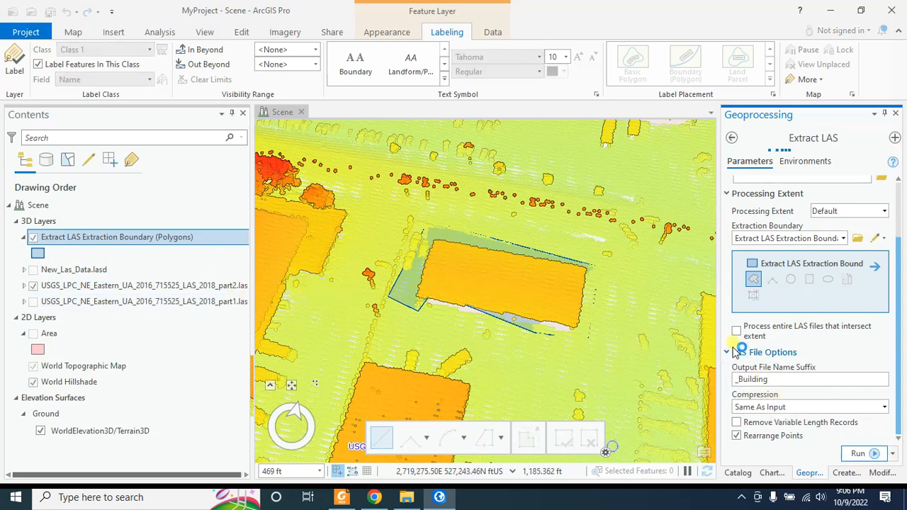
# - Hide the extraction boundary and part2 LAS layers, and add USGS_LPC_NE_Eastern_UA_2016_715525_LAS_2018_part2_Building.las from folder p to the scene
pyautogui.click(33, 238)
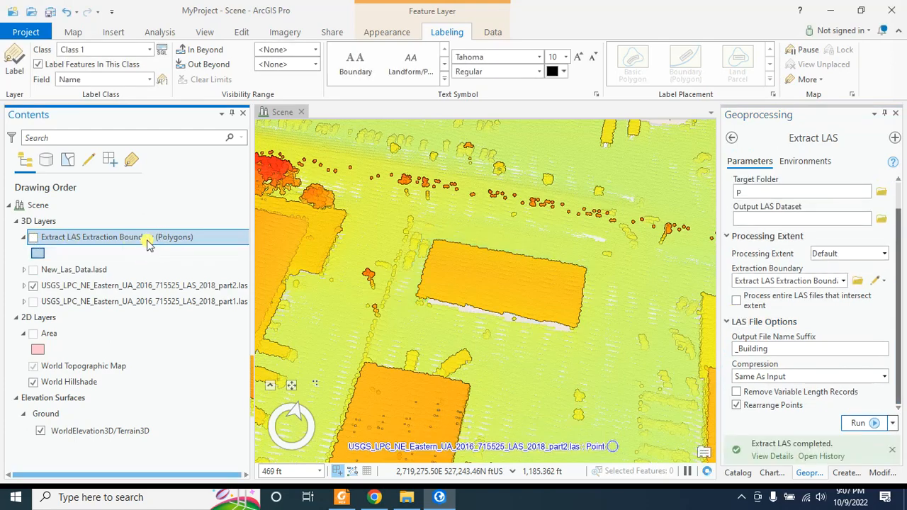
pyautogui.click(32, 286)
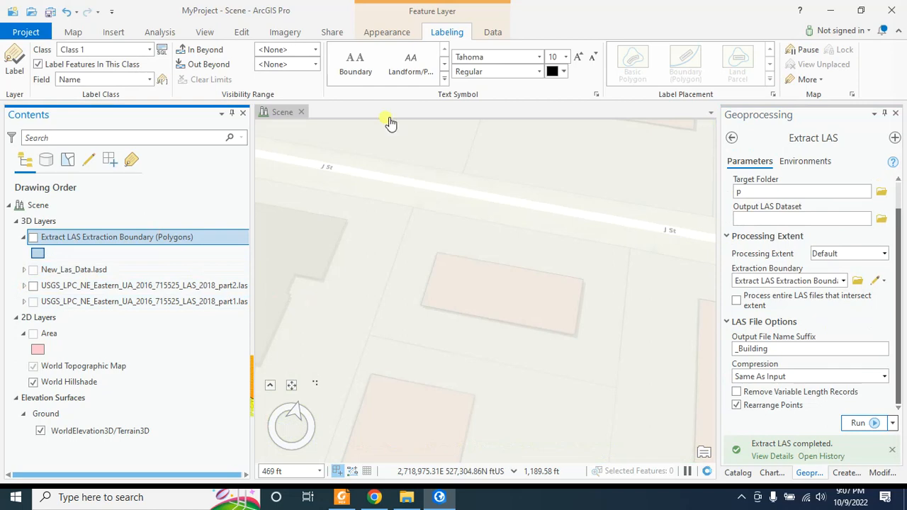
pyautogui.click(73, 32)
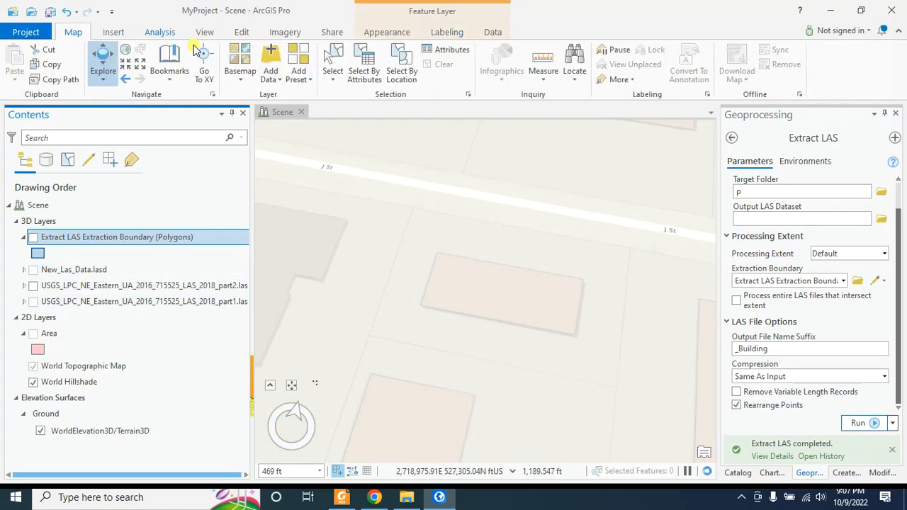
pyautogui.click(270, 77)
pyautogui.click(310, 114)
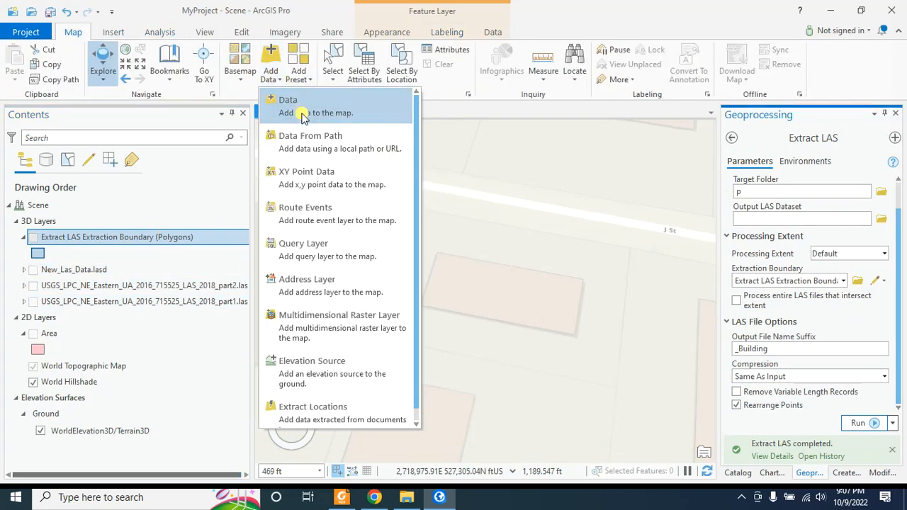
pyautogui.rightClick(484, 328)
pyautogui.click(516, 367)
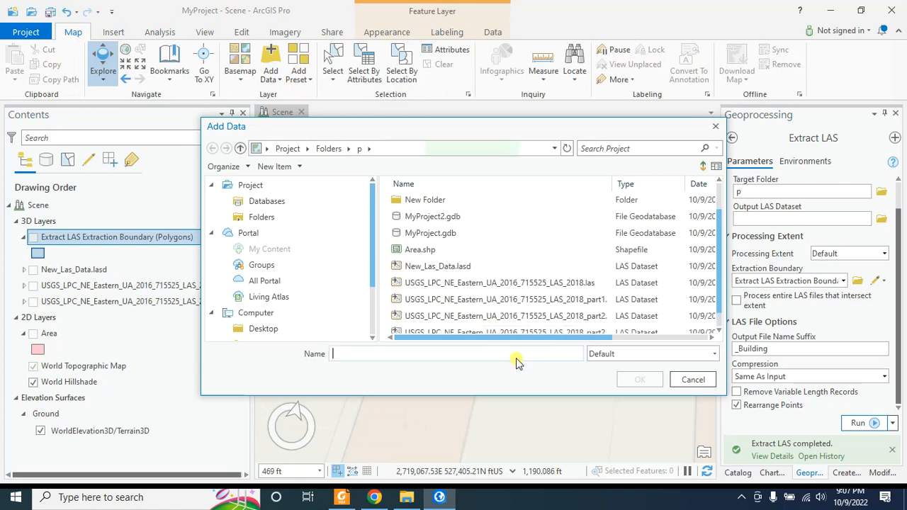
pyautogui.click(628, 367)
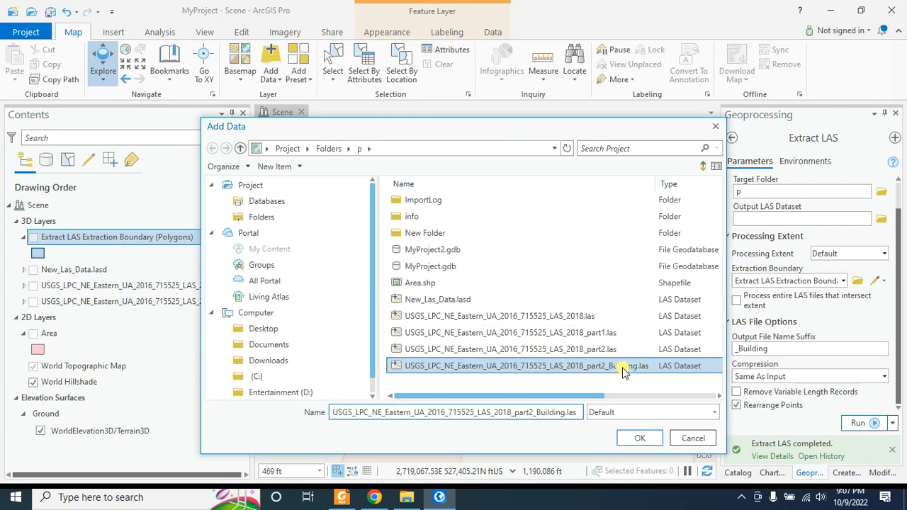
pyautogui.click(640, 438)
pyautogui.scroll(3, 528, 298)
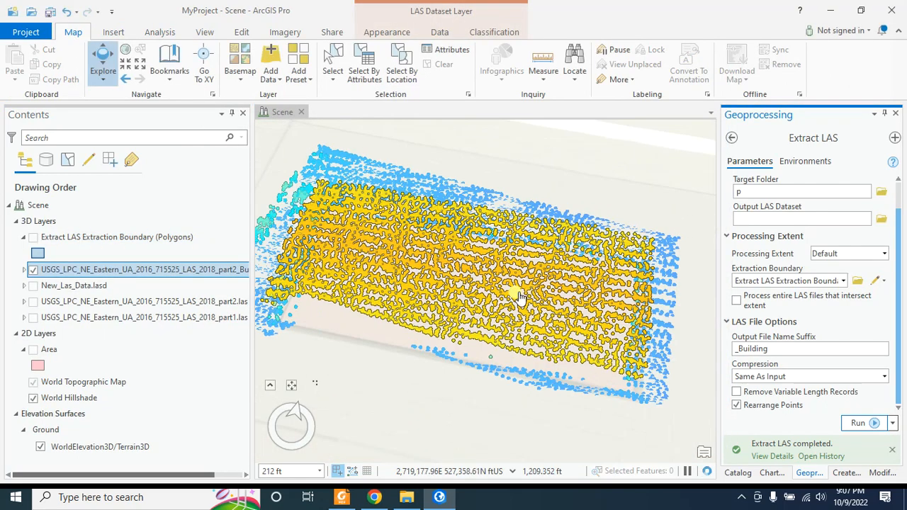
pyautogui.scroll(-2, 519, 297)
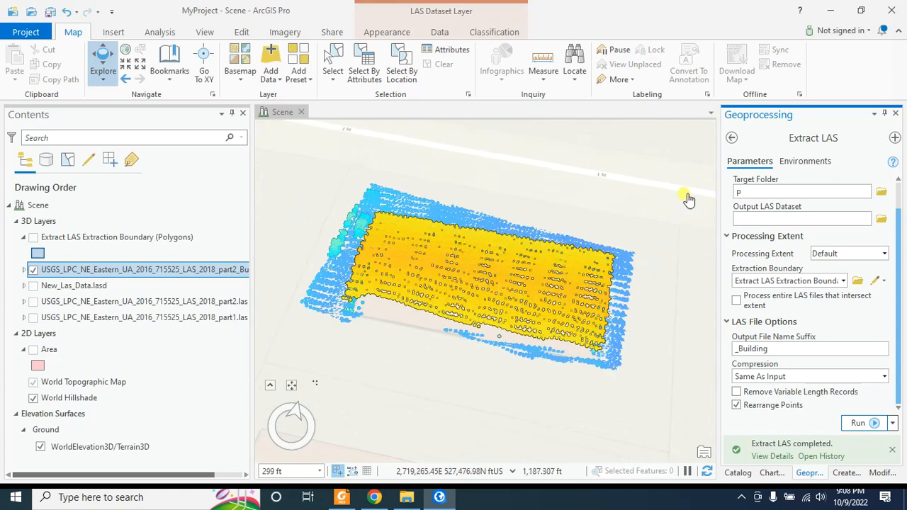
# - Search the geoprocessing tools for LAS point tools and open LAS Point Statistics As Raster
pyautogui.click(732, 139)
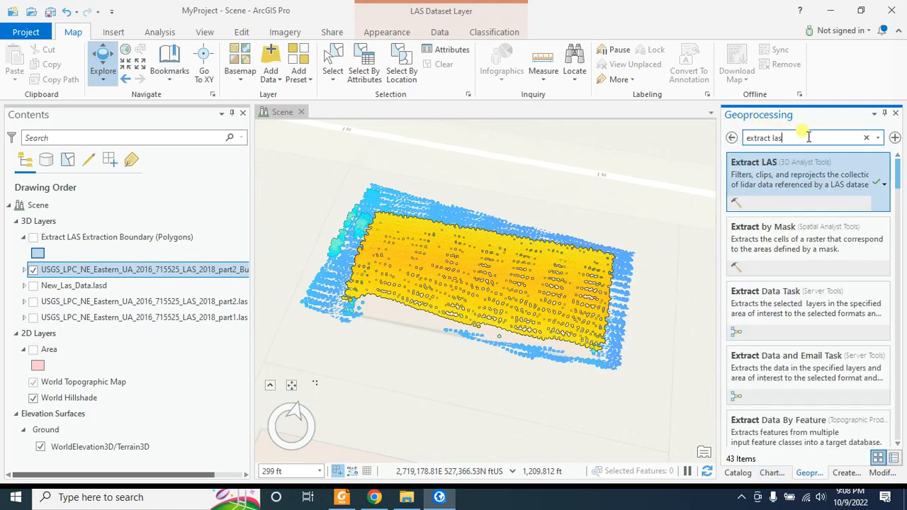
pyautogui.moveTo(809, 138); pyautogui.dragTo(732, 150)
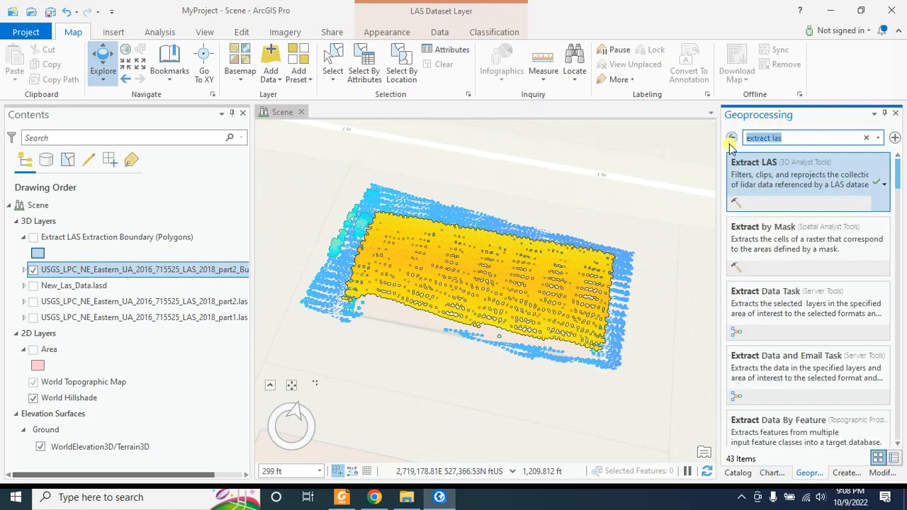
pyautogui.write('l')
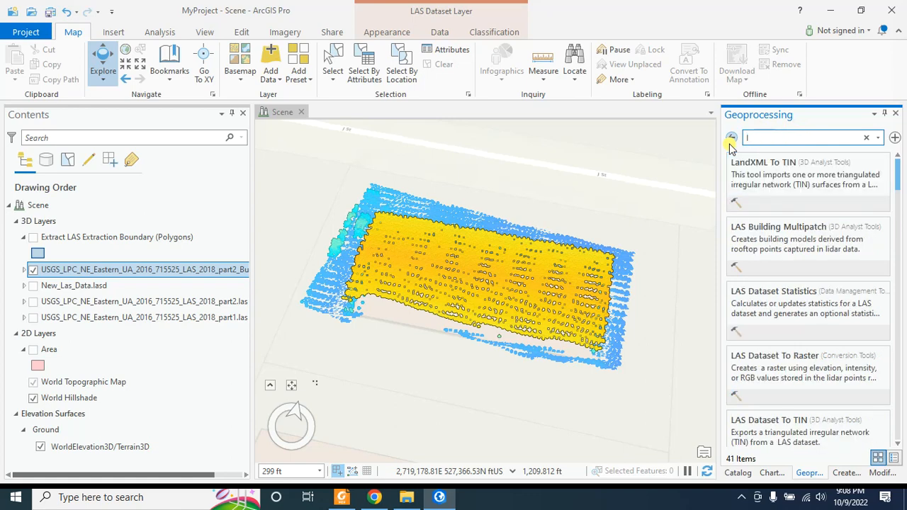
pyautogui.write('as poit')
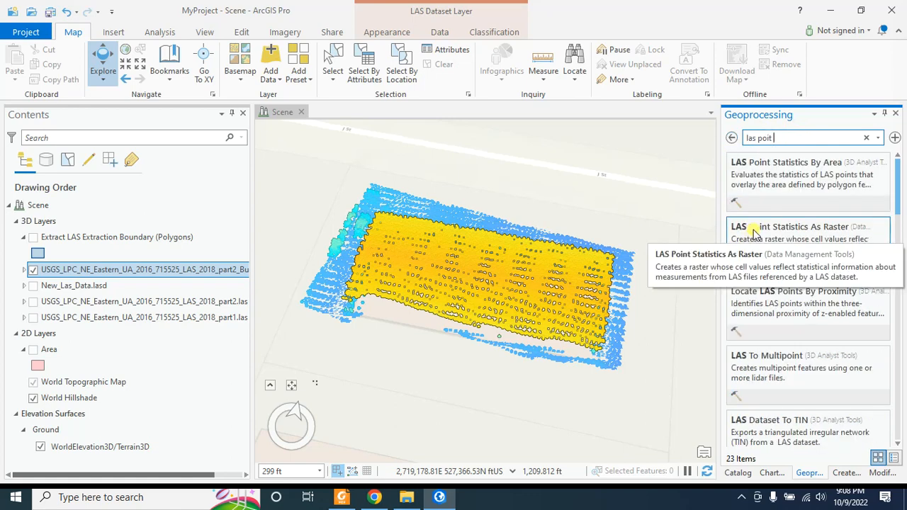
pyautogui.click(817, 234)
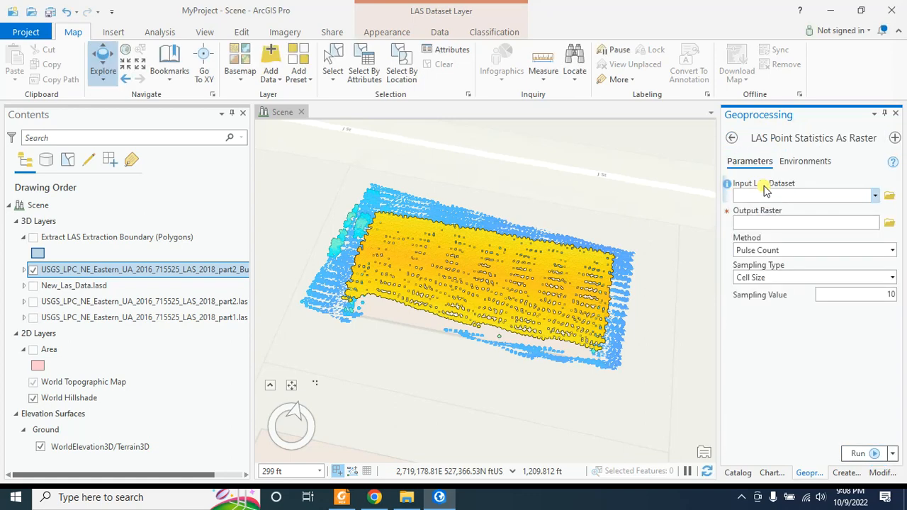
# - Use USGS_LPC_NE_Eastern_UA_2016_715525_LAS_2018_part2_Building.las as the input LAS dataset and name the output raster Building_Raster
pyautogui.click(873, 196)
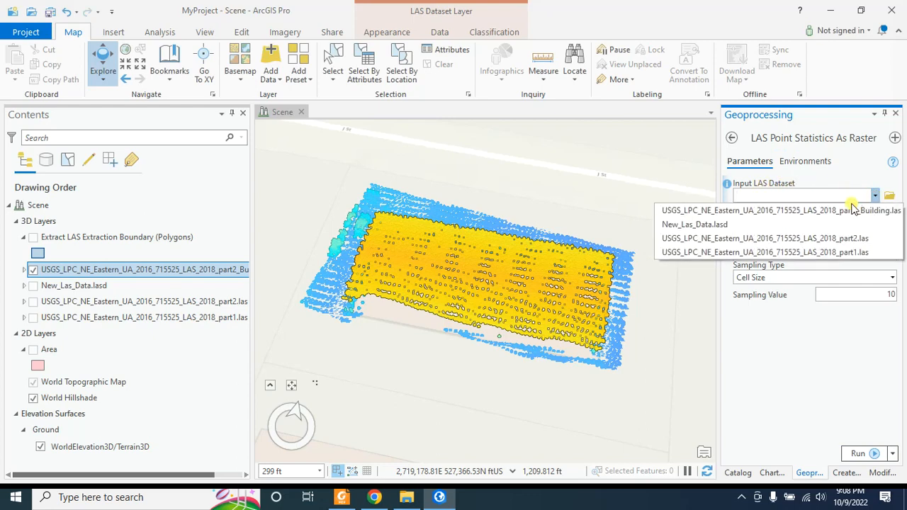
pyautogui.click(856, 206)
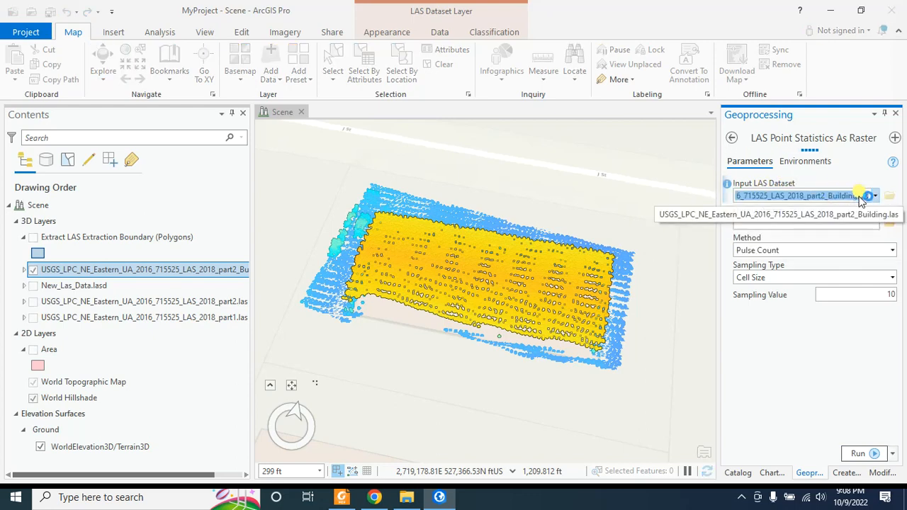
pyautogui.click(790, 224)
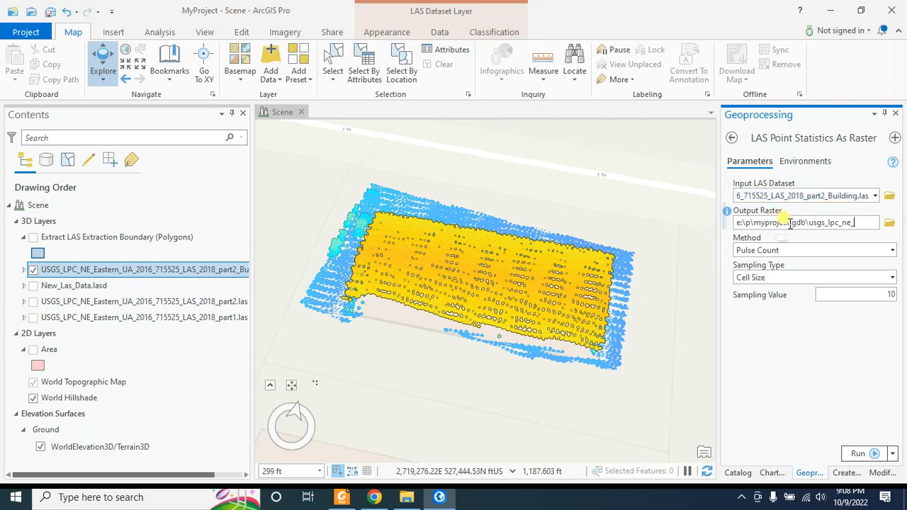
pyautogui.doubleClick(815, 223)
pyautogui.write('Building_Raster')
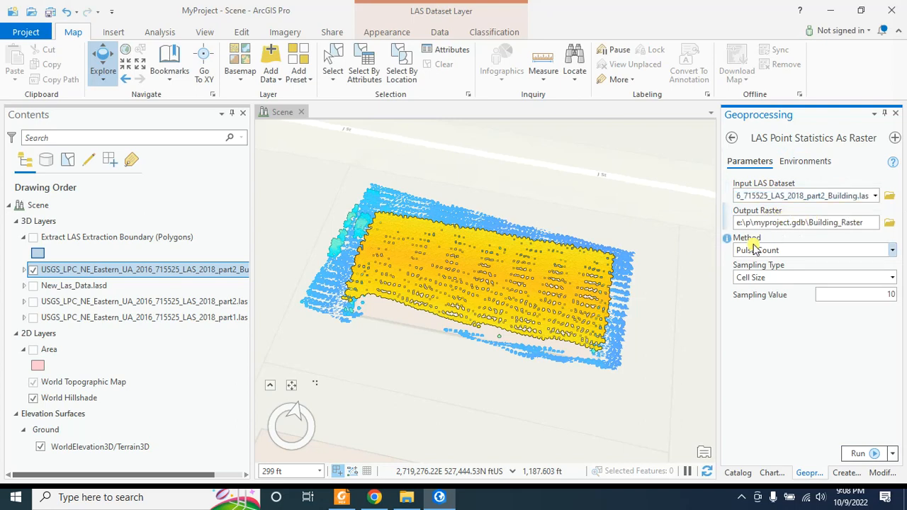
# - Set the statistics method to Most Frequent Class Code and the cell size sampling value to 1.4
pyautogui.click(892, 250)
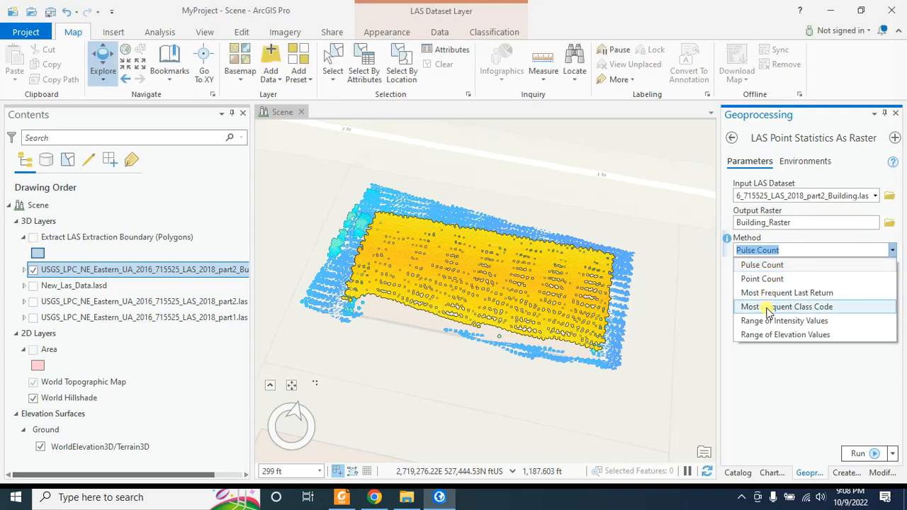
pyautogui.click(818, 311)
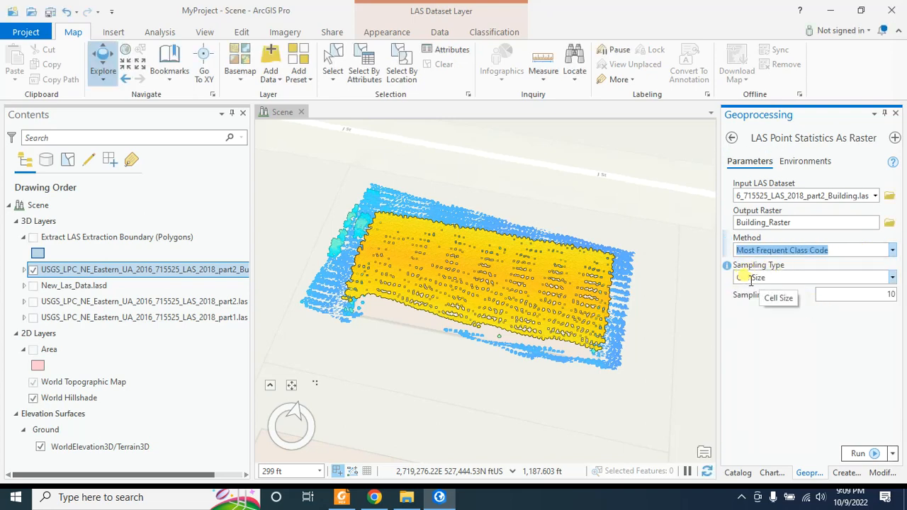
pyautogui.press('Tab')
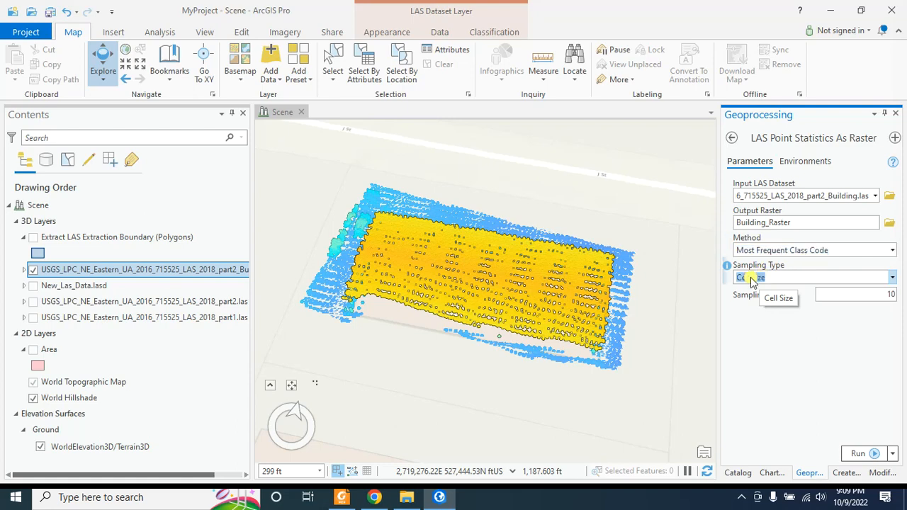
pyautogui.doubleClick(877, 293)
pyautogui.write('1.4')
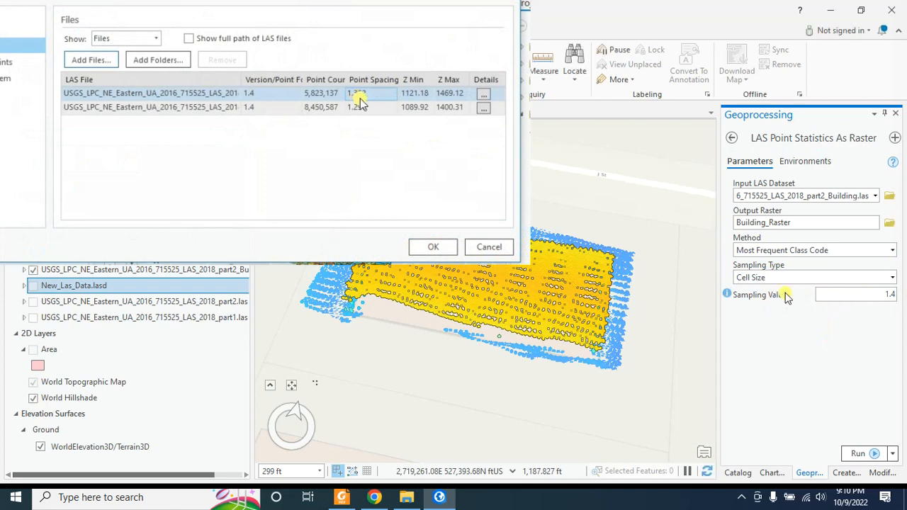
# - Check the point spacing of the LAS files in New_Las_Data.lasd and run LAS Point Statistics As Raster
pyautogui.click(359, 107)
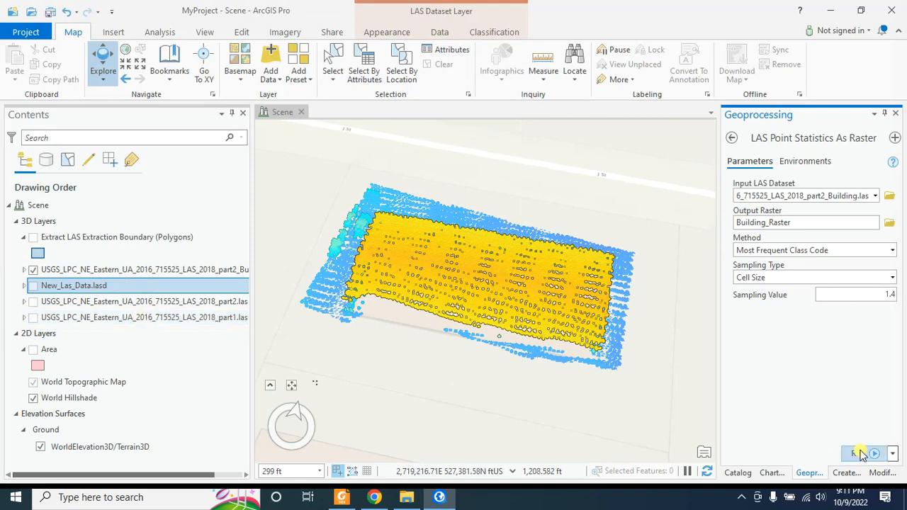
pyautogui.click(859, 454)
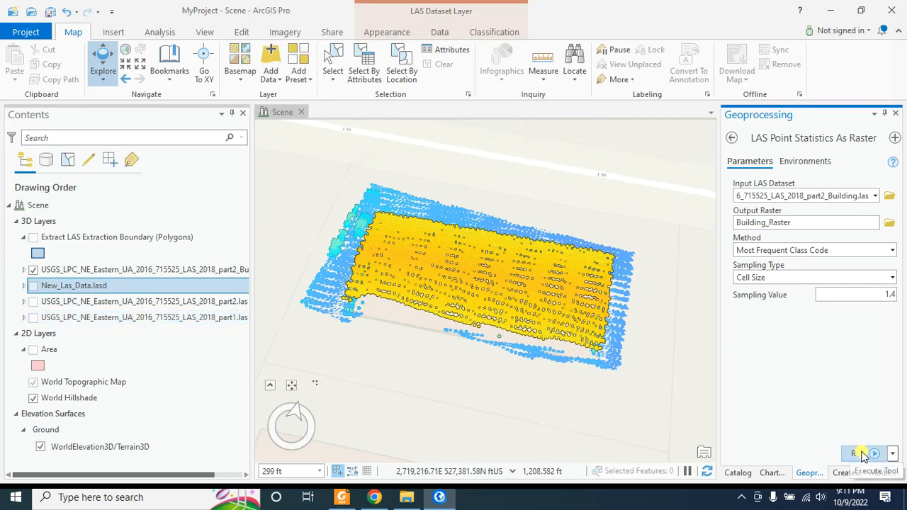
pyautogui.scroll(3, 469, 296)
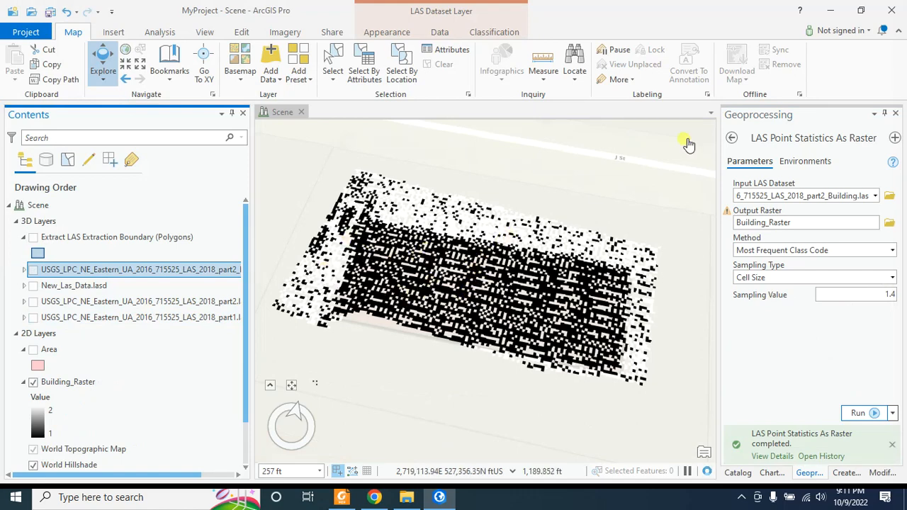
# - Search the geoprocessing tools for raster to point and open the Raster to Point tool
pyautogui.click(732, 137)
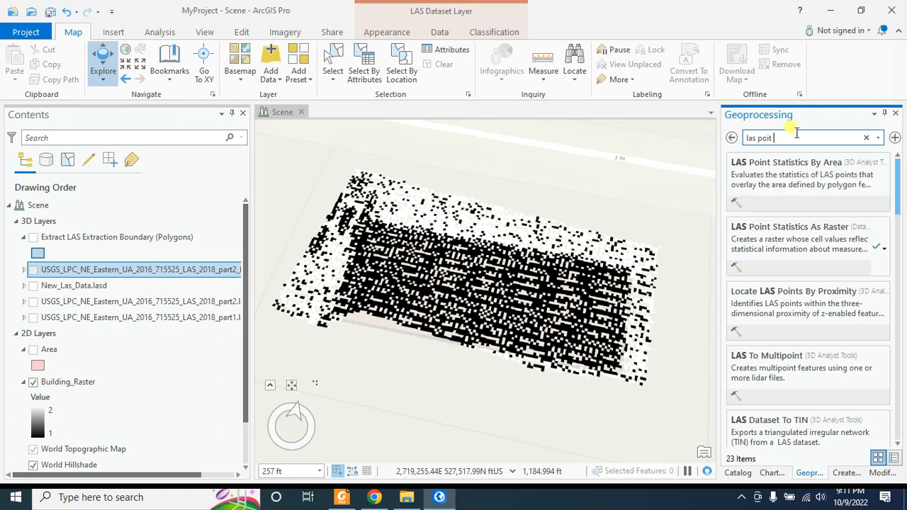
pyautogui.moveTo(785, 138); pyautogui.dragTo(727, 141)
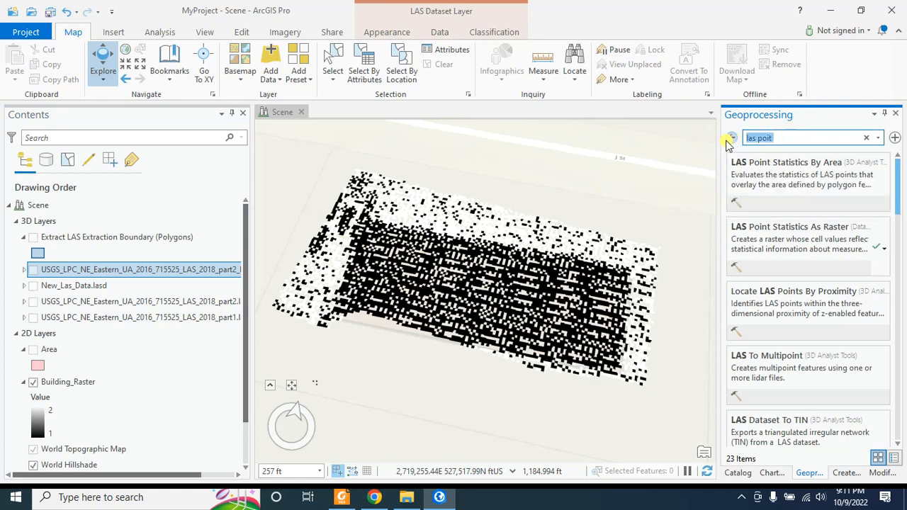
pyautogui.write('ra')
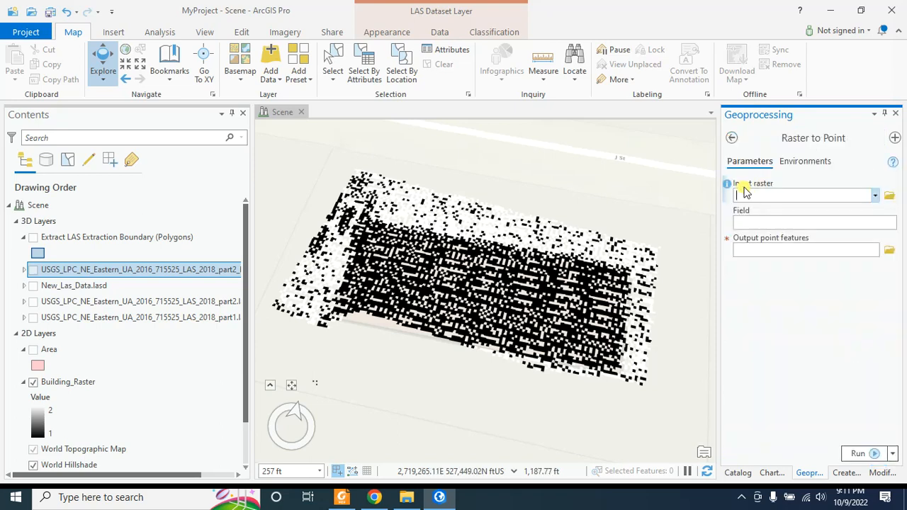
# - Convert Building_Raster to point features using the Value field, with Building_Point as the output name
pyautogui.click(873, 195)
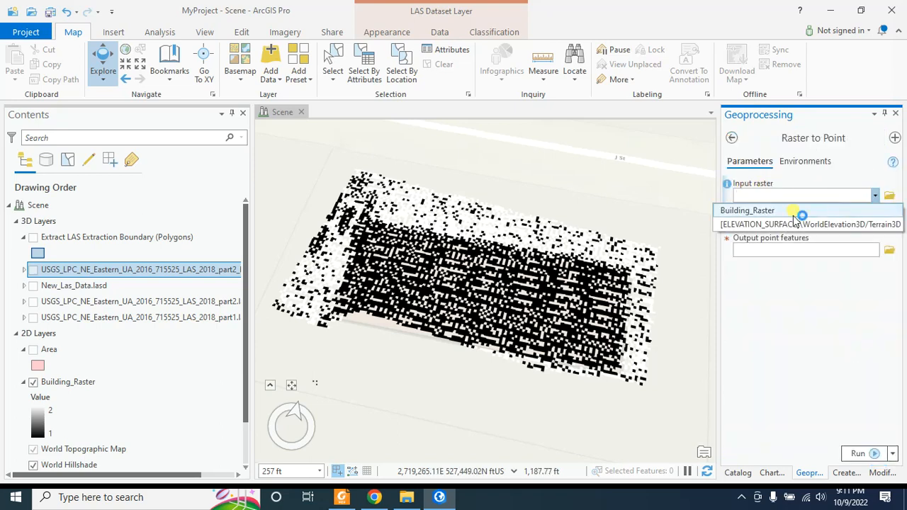
pyautogui.click(741, 209)
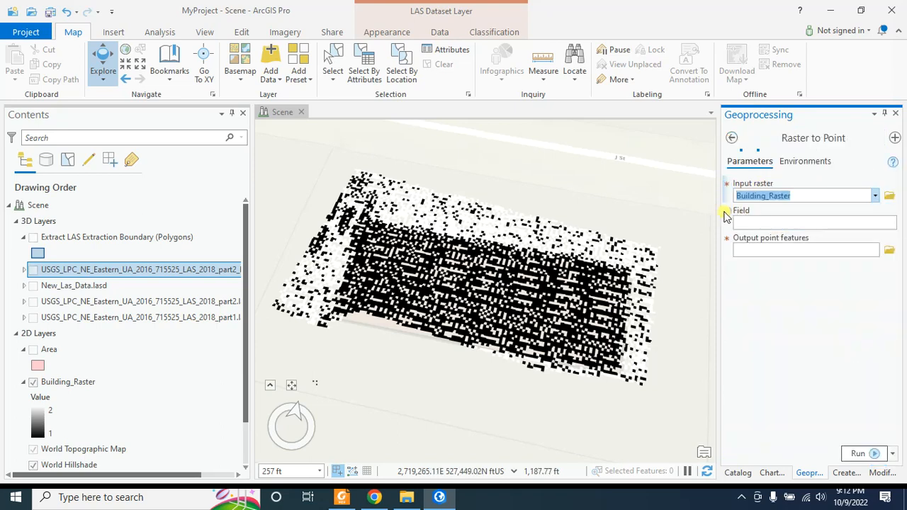
pyautogui.click(761, 222)
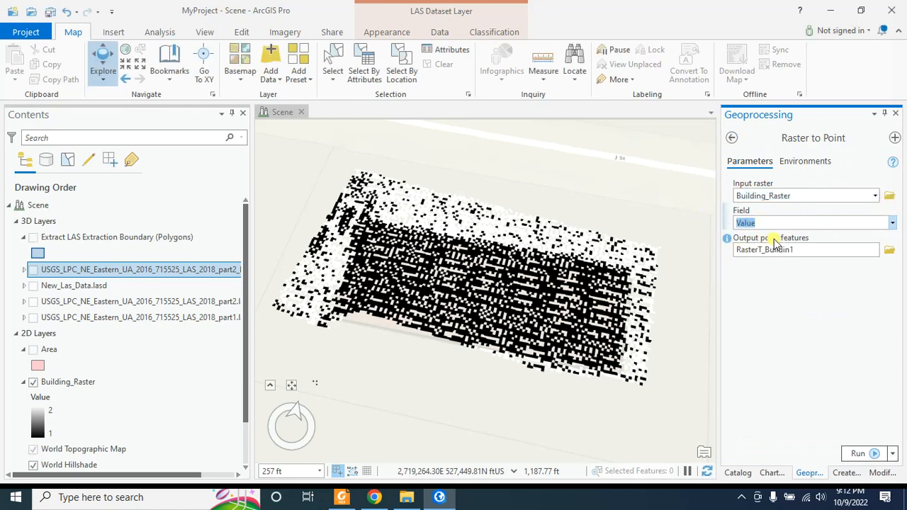
pyautogui.doubleClick(794, 250)
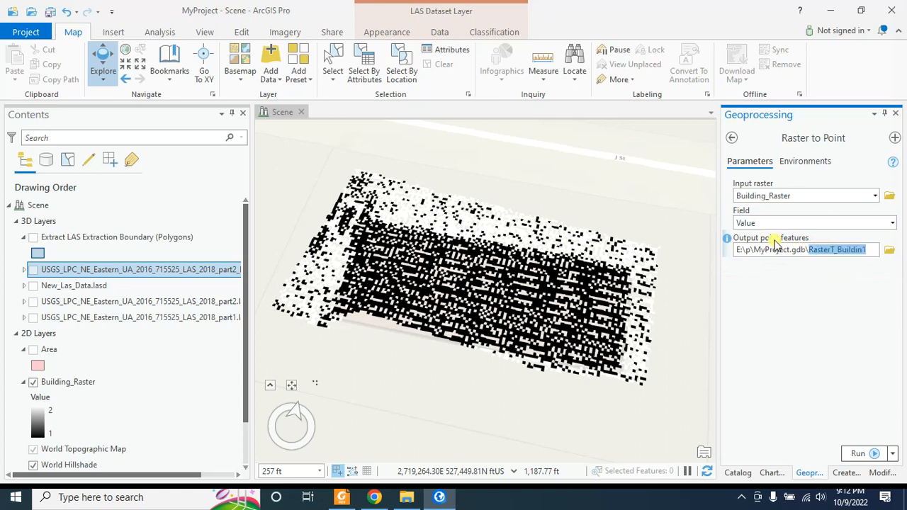
pyautogui.write('B')
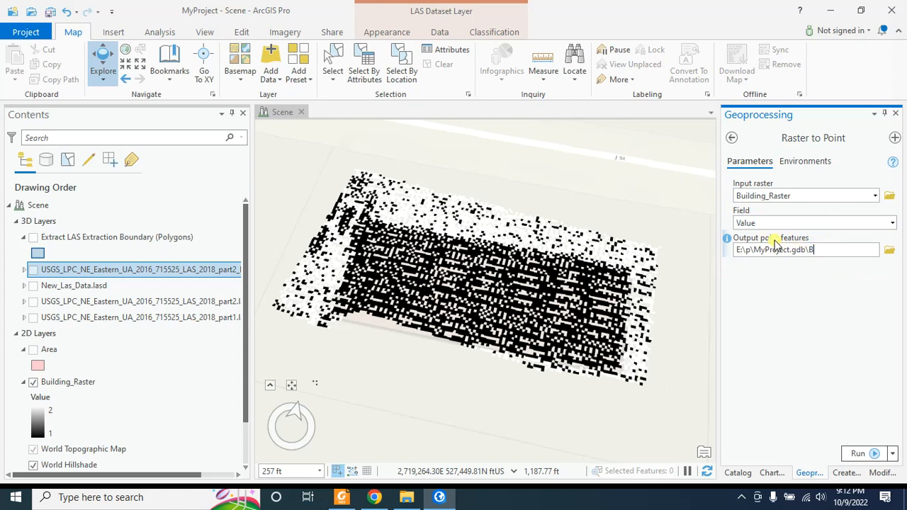
pyautogui.write('uilding_Point')
pyautogui.click(858, 454)
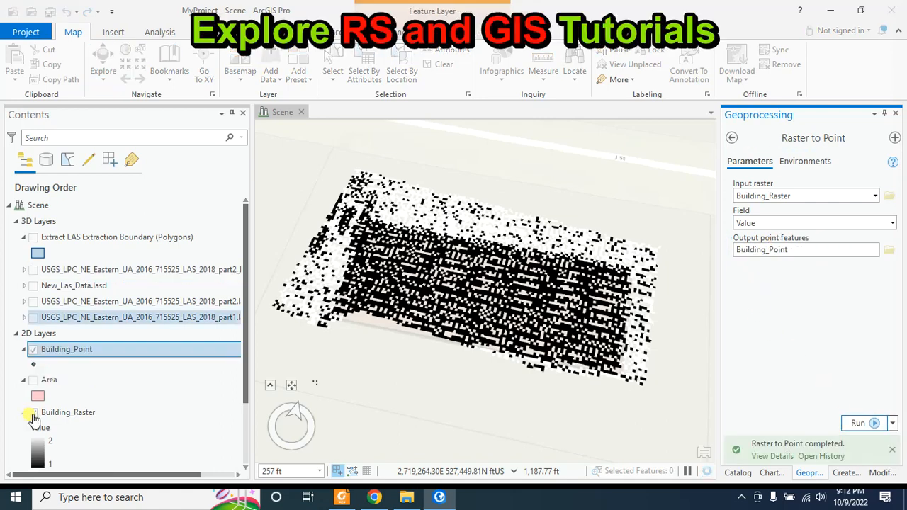
# - Open the attribute table of the Building_Point layer to examine its fields
pyautogui.click(89, 348)
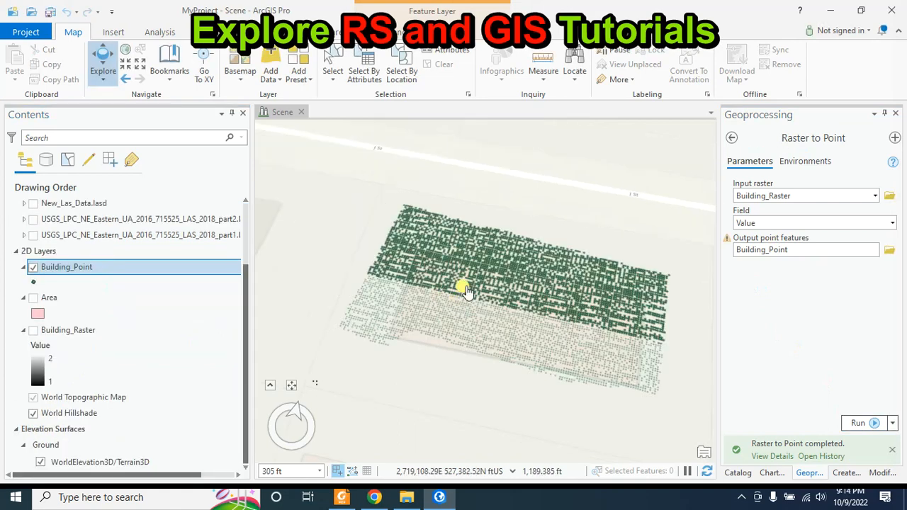
pyautogui.rightClick(50, 273)
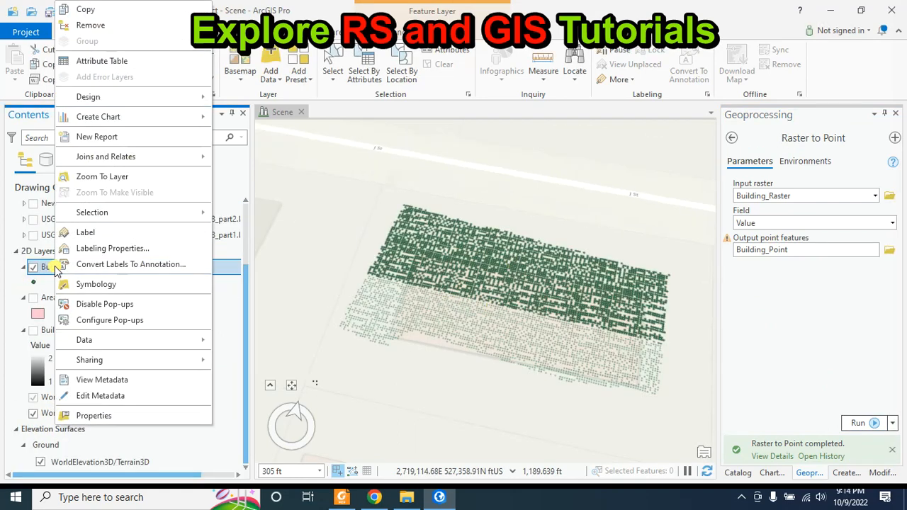
pyautogui.click(101, 62)
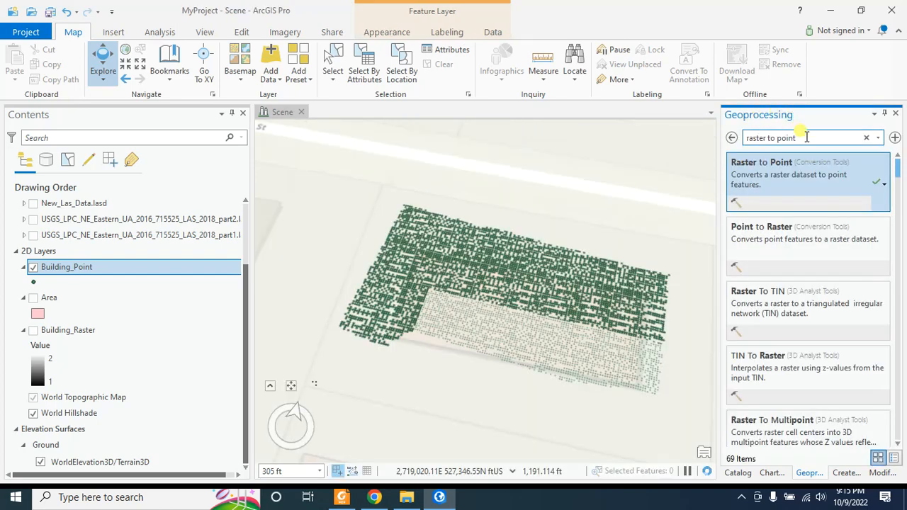
# - Search the geoprocessing tools for "add ge" and open Add Geometry Attributes
pyautogui.moveTo(817, 140); pyautogui.dragTo(728, 142)
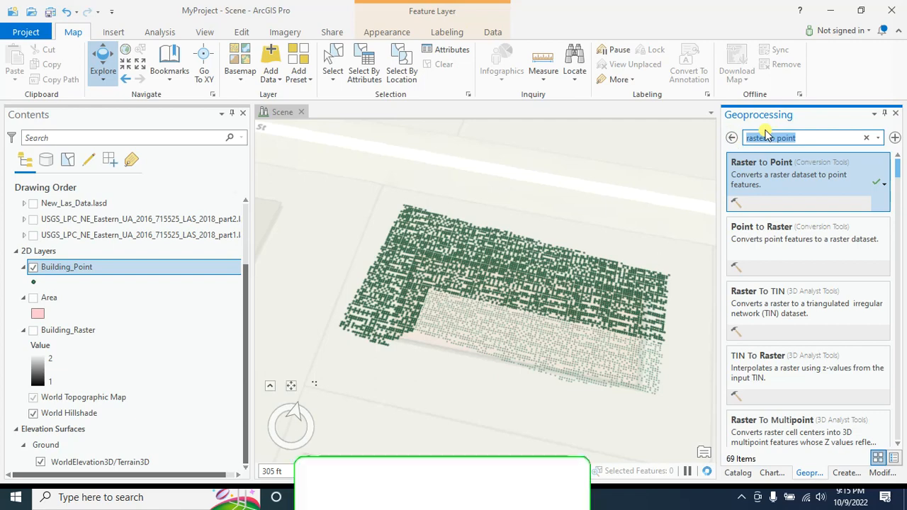
pyautogui.write('add ge')
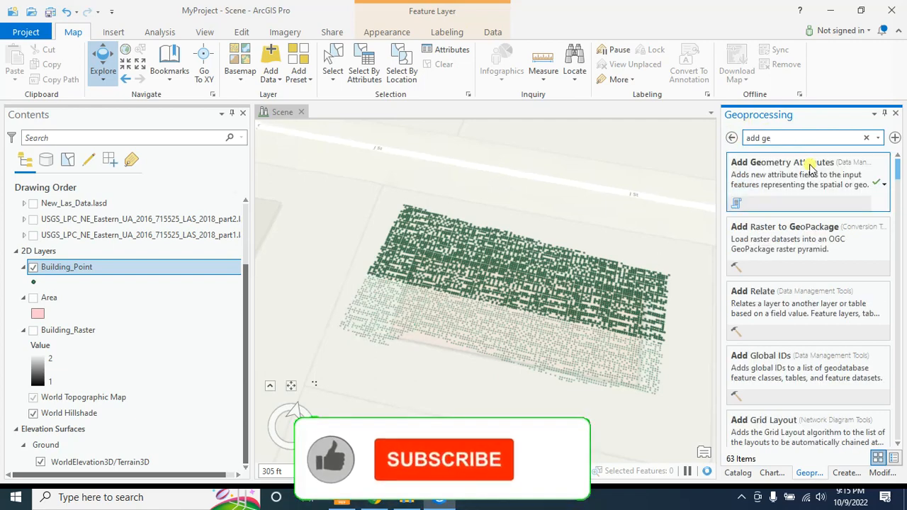
pyautogui.click(810, 169)
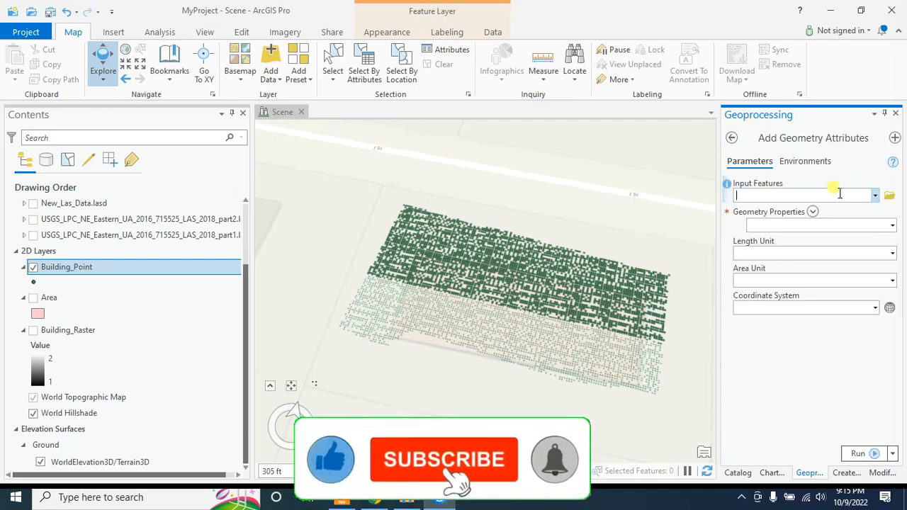
# - Add point x-, y-, z- and m-coordinates to Building_Point, using the coordinate system of USGS_LPC_NE_Eastern_UA_2016_715525_LAS_2018_part2.las
pyautogui.click(876, 196)
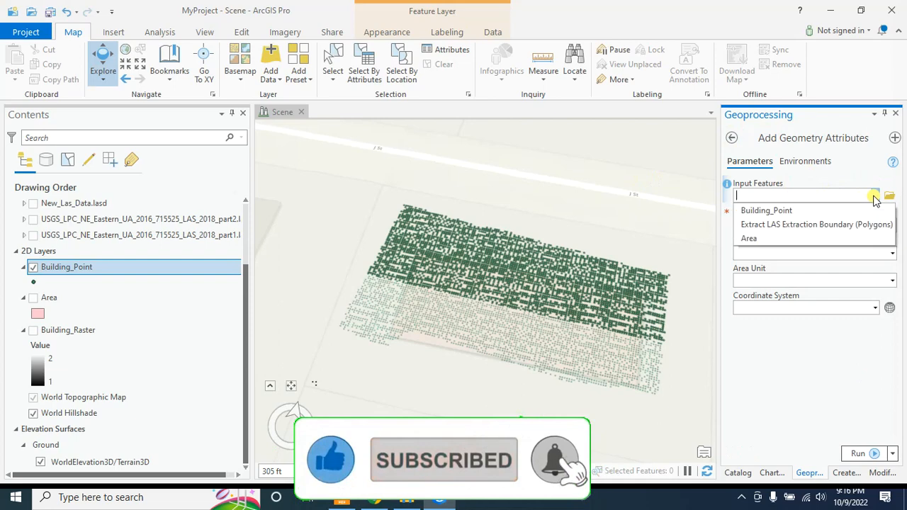
pyautogui.click(778, 211)
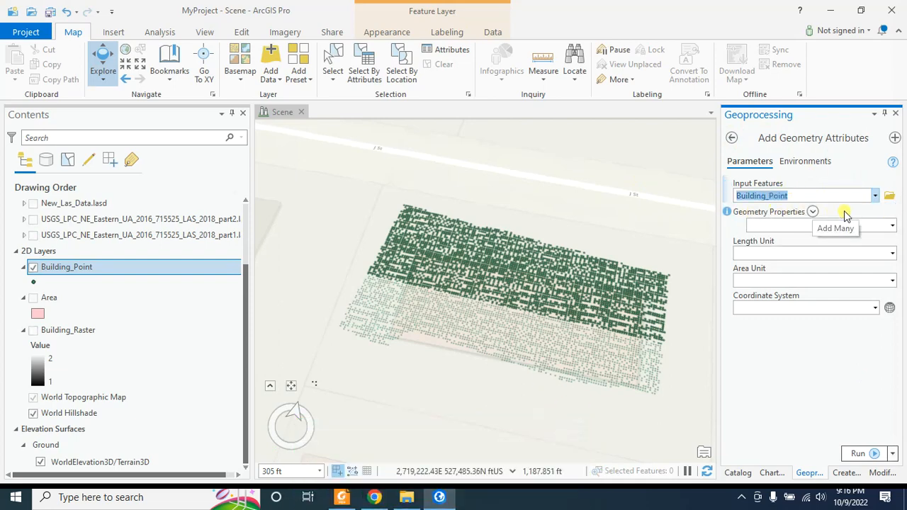
pyautogui.click(891, 226)
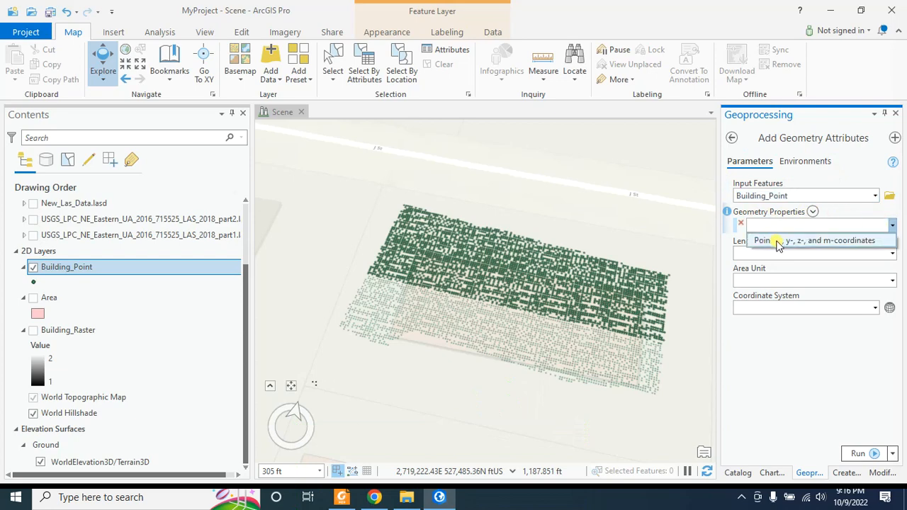
pyautogui.click(831, 241)
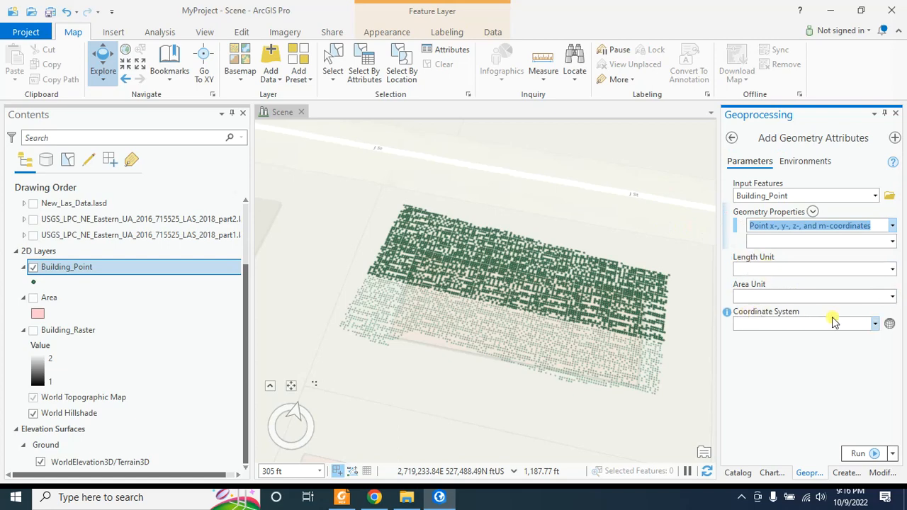
pyautogui.click(871, 325)
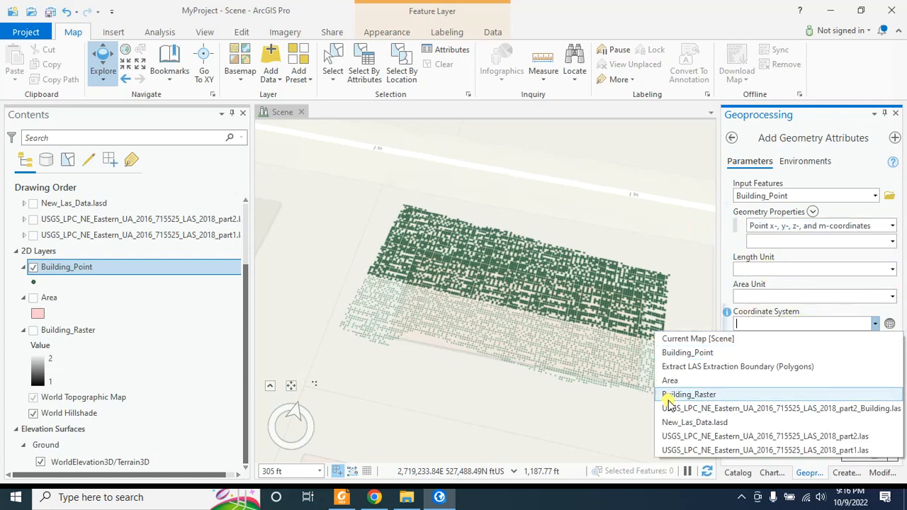
pyautogui.click(715, 435)
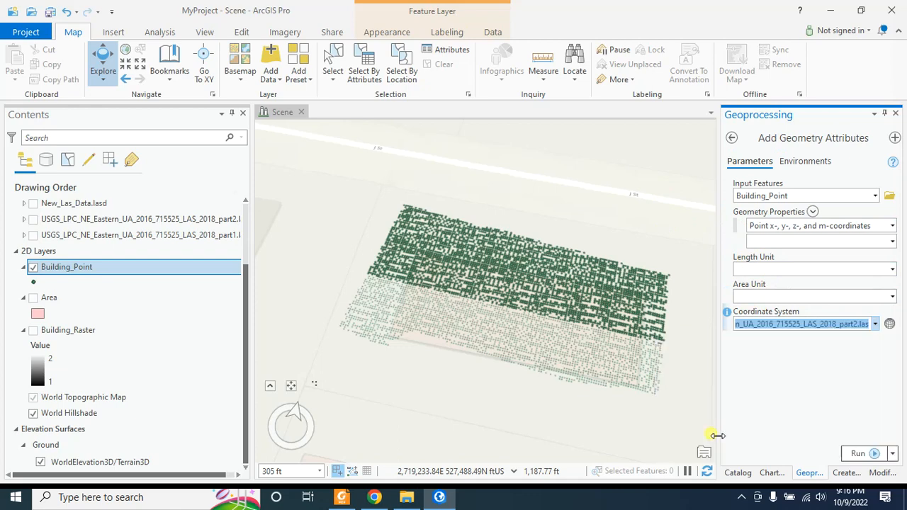
pyautogui.click(859, 457)
# - Review the coordinate fields in the Building_Point attribute table, and close the table
pyautogui.click(66, 272)
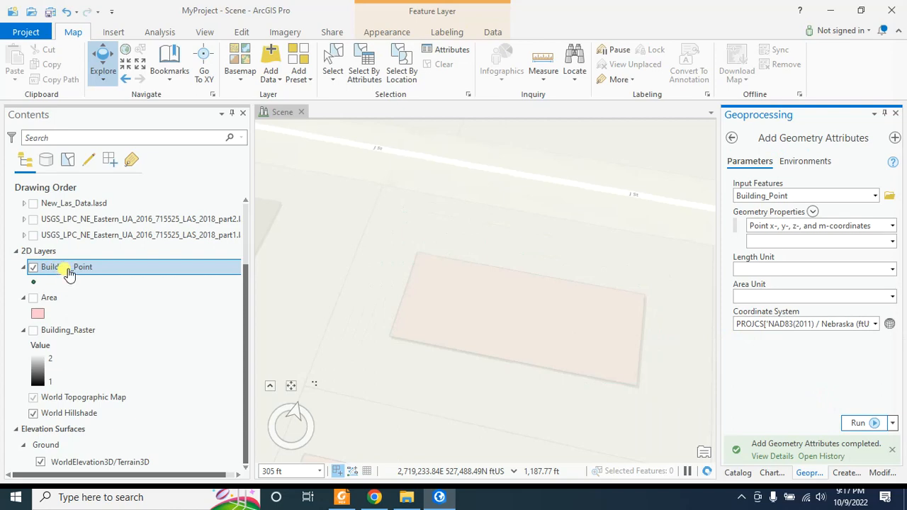
pyautogui.hotkey('ctrl', 't')
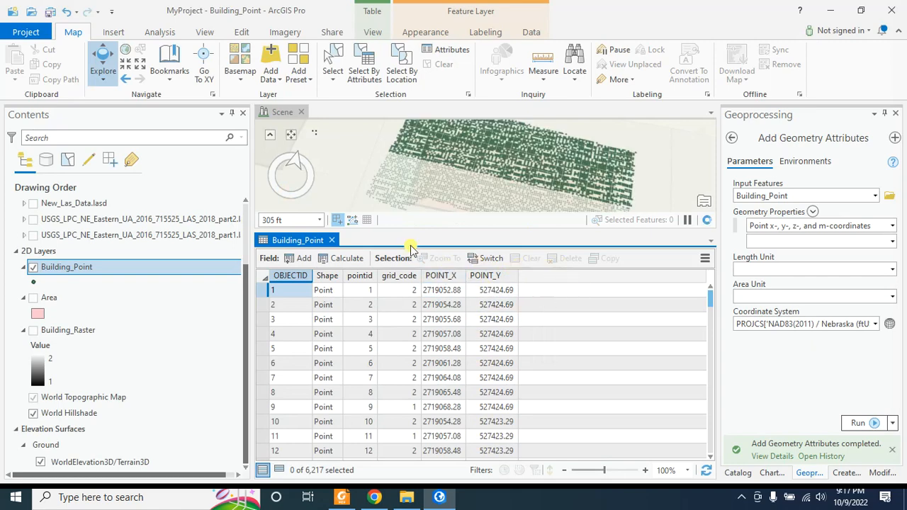
pyautogui.click(331, 240)
# - Search the geoprocessing tools for "add surface" and open Add Surface Information
pyautogui.click(731, 137)
pyautogui.click(780, 138)
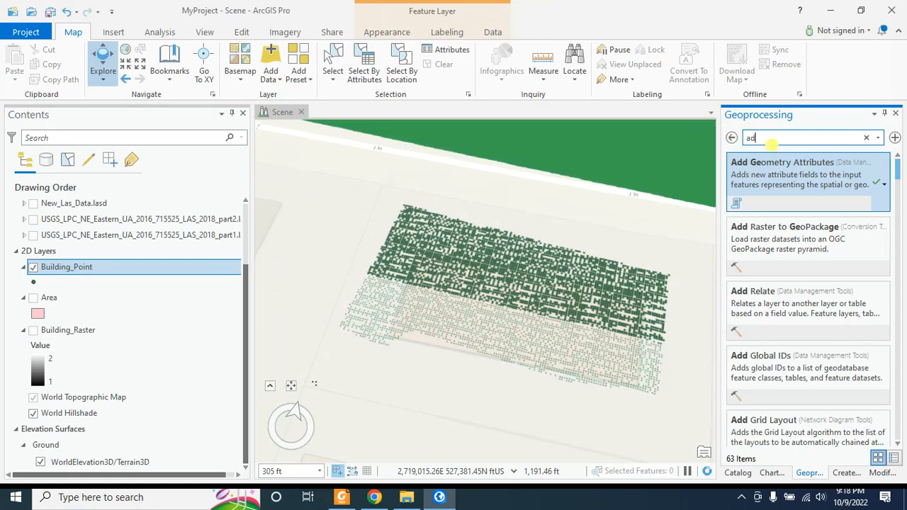
pyautogui.write('add su')
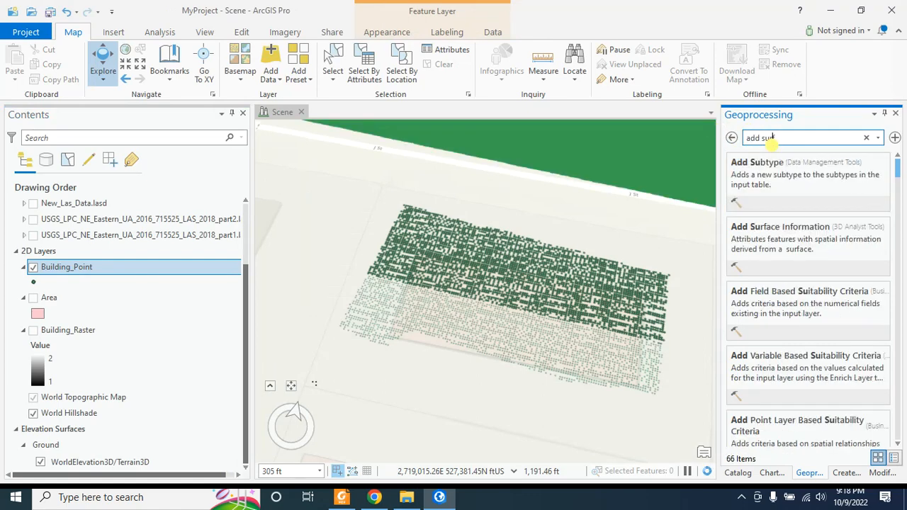
pyautogui.write('rface')
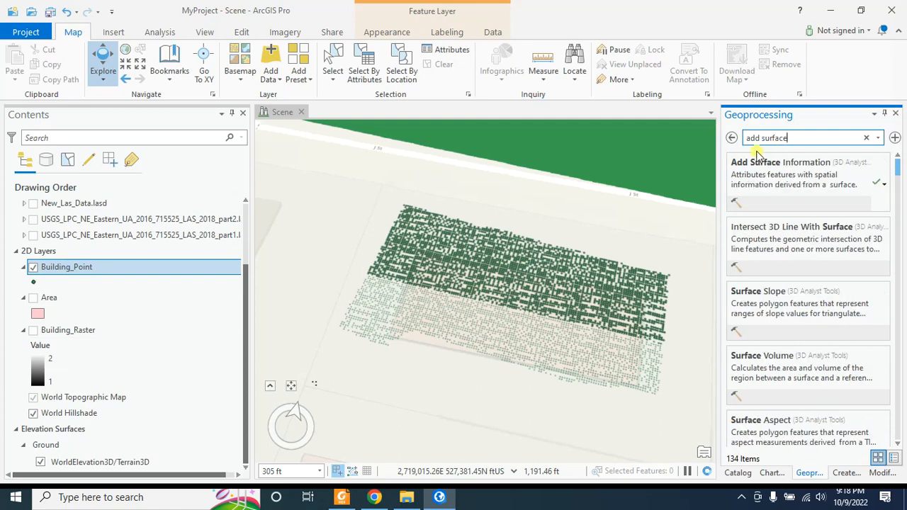
pyautogui.click(779, 170)
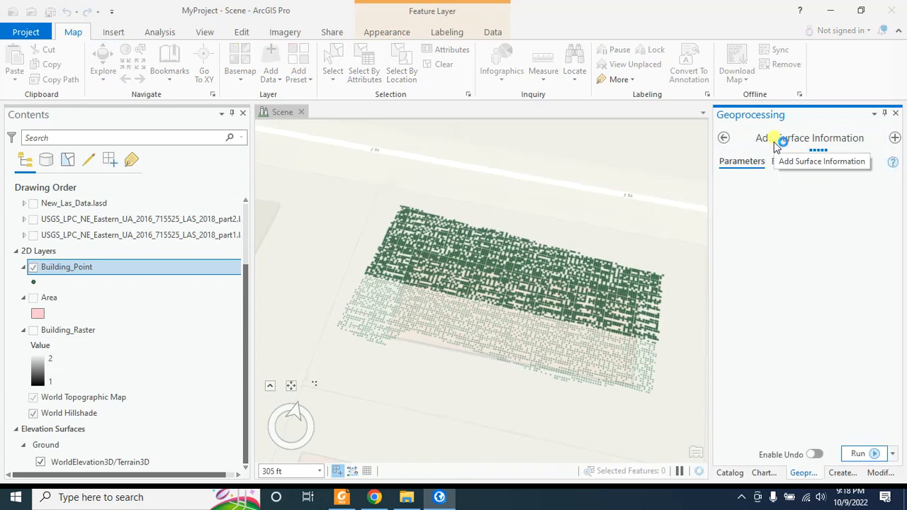
# - Set Building_Point as the input features and USGS_LPC_NE_Eastern_UA_2016_715525_LAS_2018_part2.las as the input surface, displaying that LAS layer in the scene
pyautogui.click(843, 195)
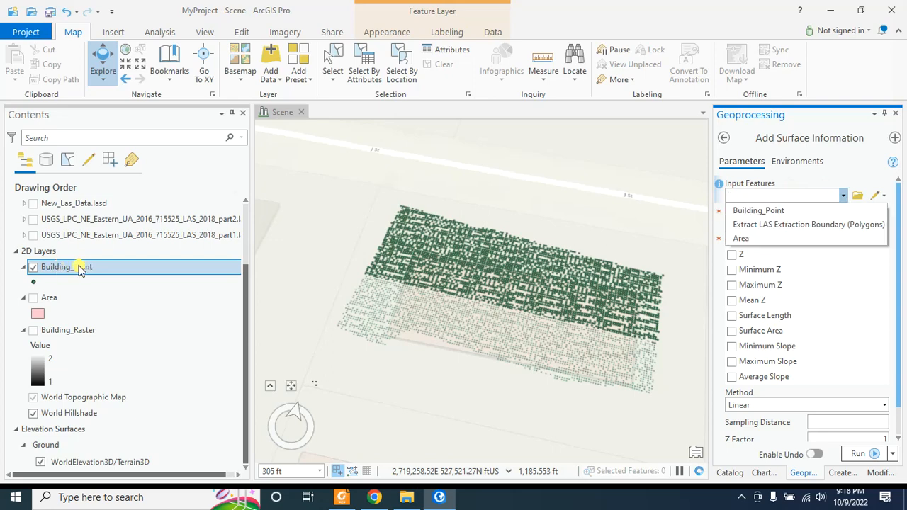
pyautogui.click(777, 211)
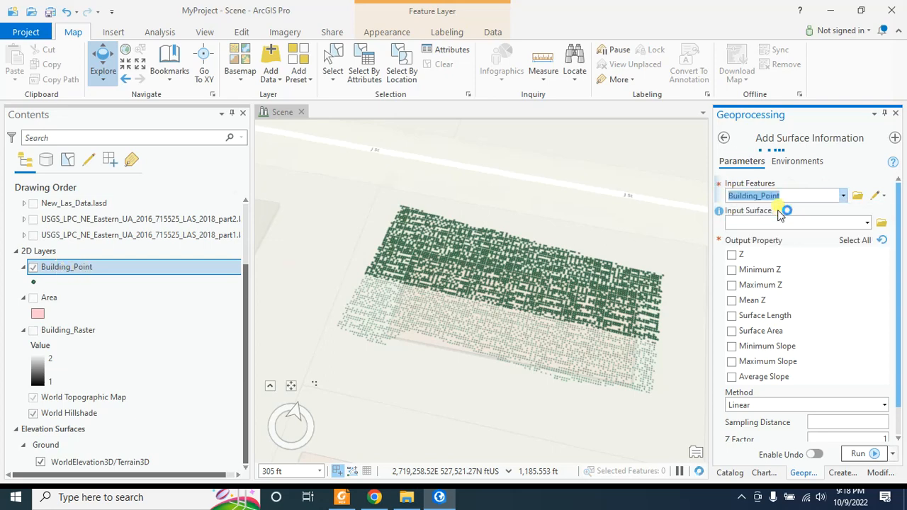
pyautogui.click(34, 220)
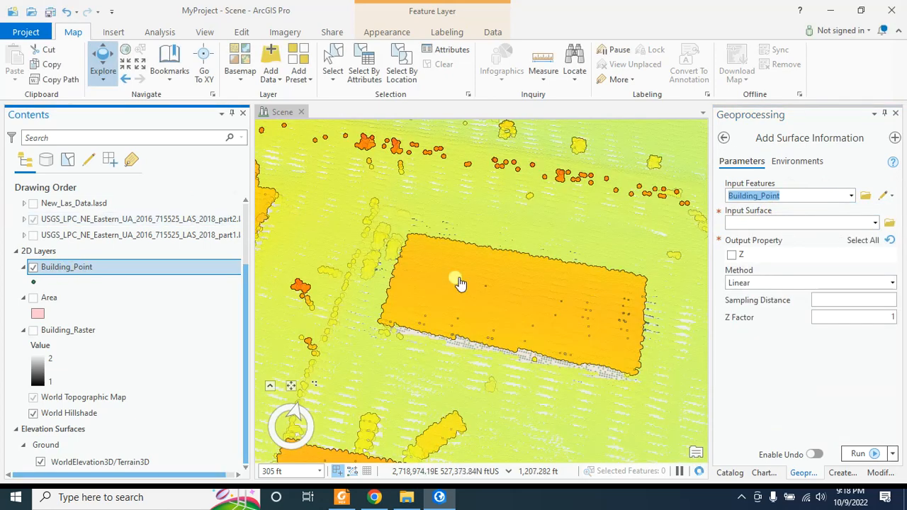
pyautogui.click(875, 223)
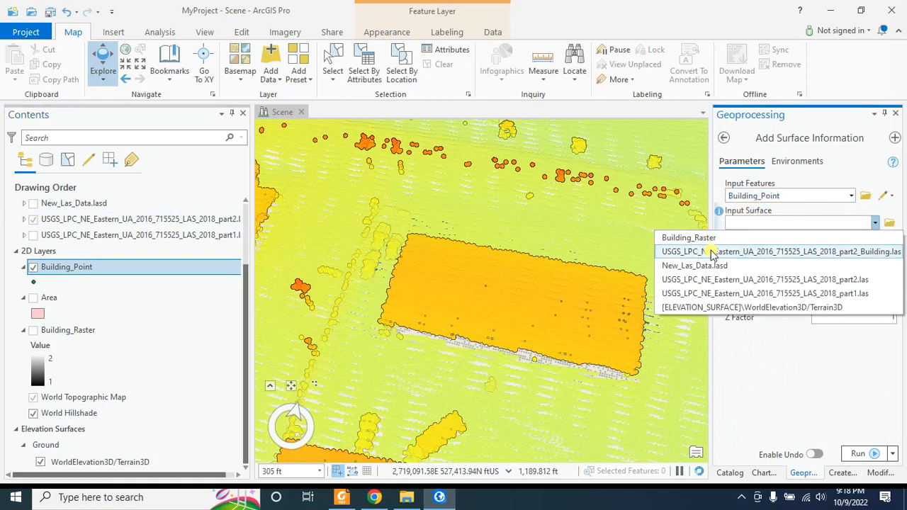
pyautogui.click(793, 281)
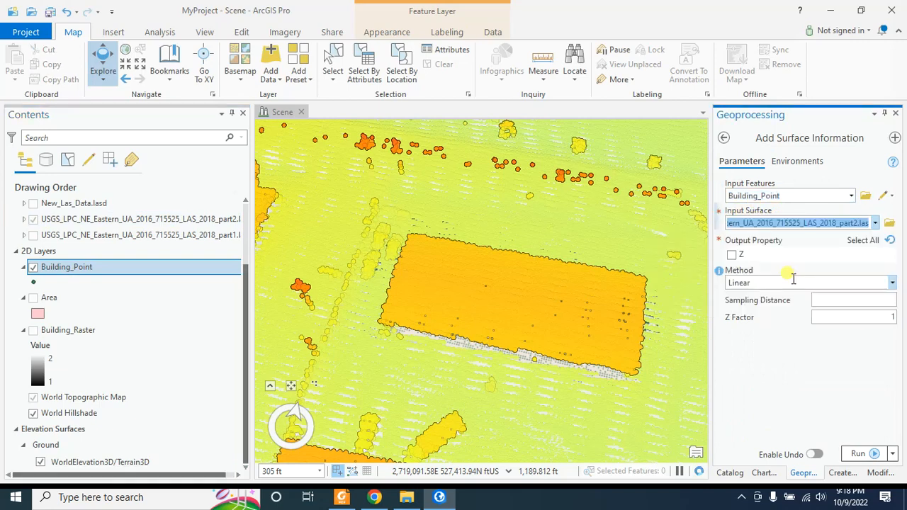
# - Add the Z surface property to Building_Point with the Linear method, and open the layer's attribute table to check it
pyautogui.click(731, 255)
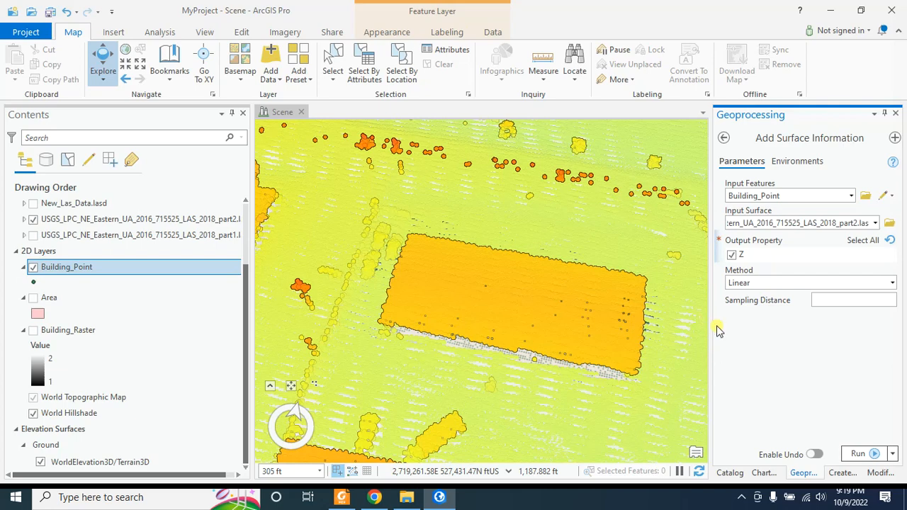
pyautogui.click(741, 282)
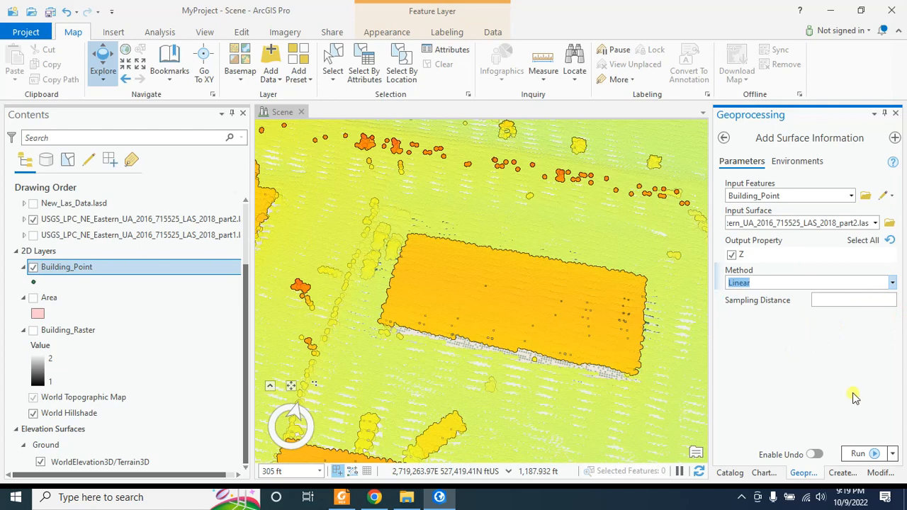
pyautogui.click(858, 453)
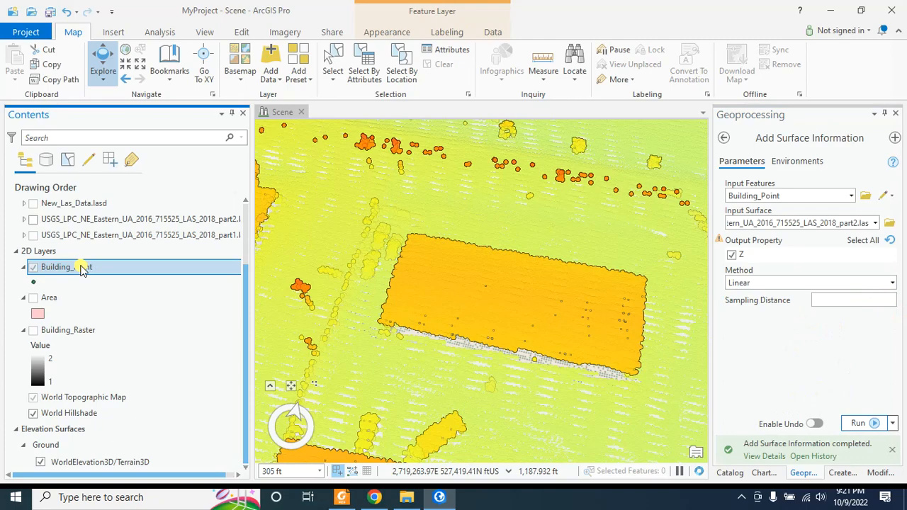
pyautogui.rightClick(81, 270)
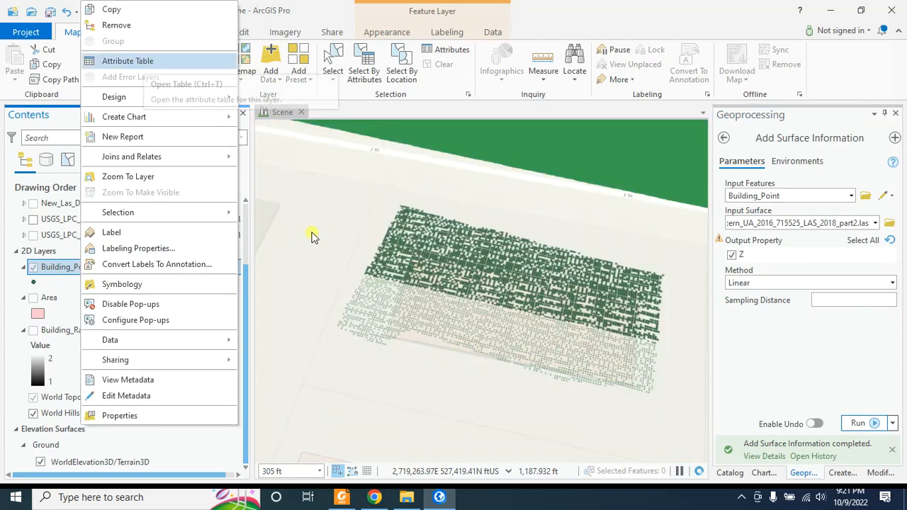
pyautogui.click(537, 280)
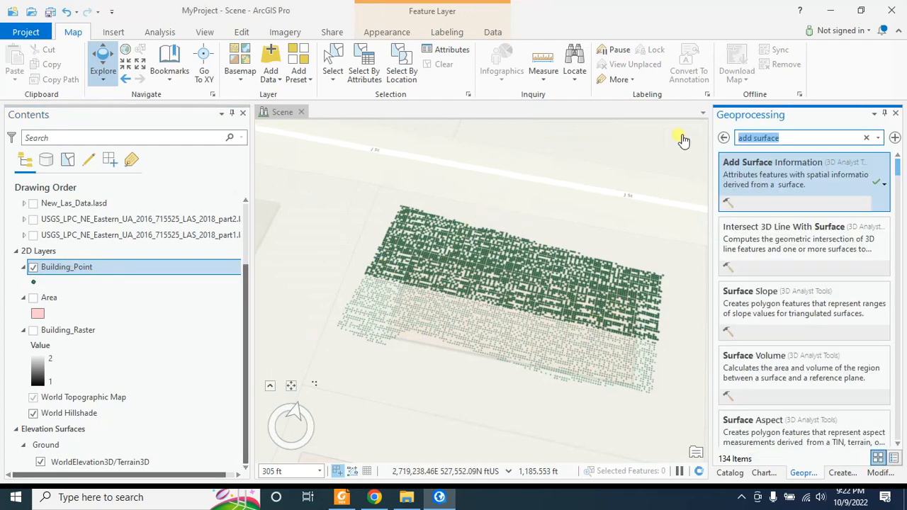
# - Search the geoprocessing tools for "table to" and open Table To Table
pyautogui.write('tab')
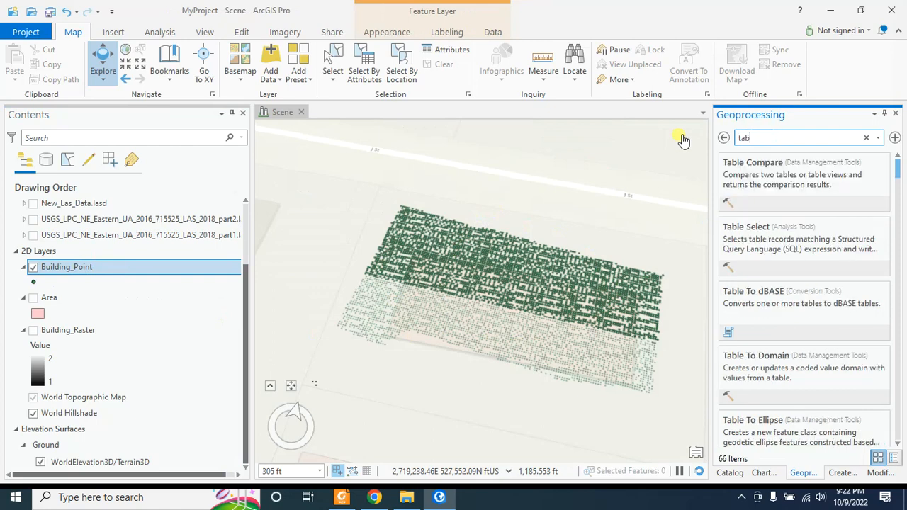
pyautogui.write('le to')
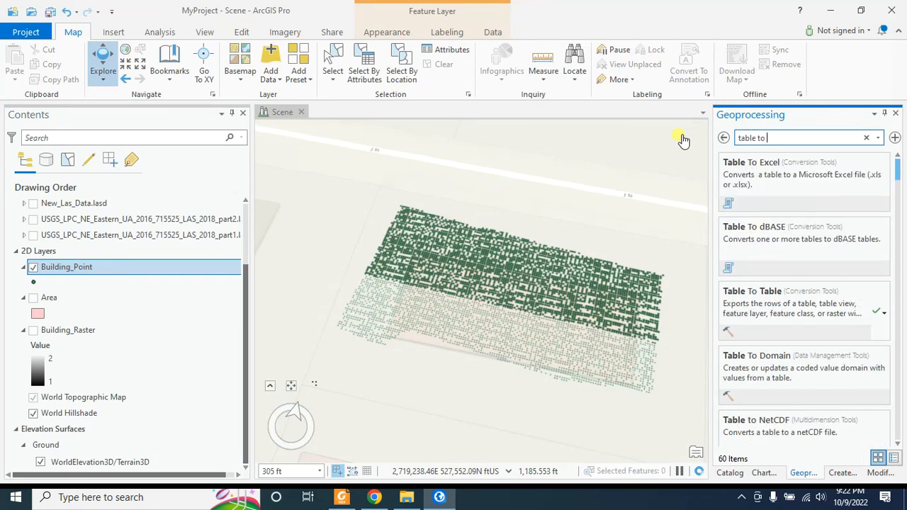
pyautogui.click(788, 296)
# - Export the Building_Point rows to folder p as Building_information.csv
pyautogui.click(875, 196)
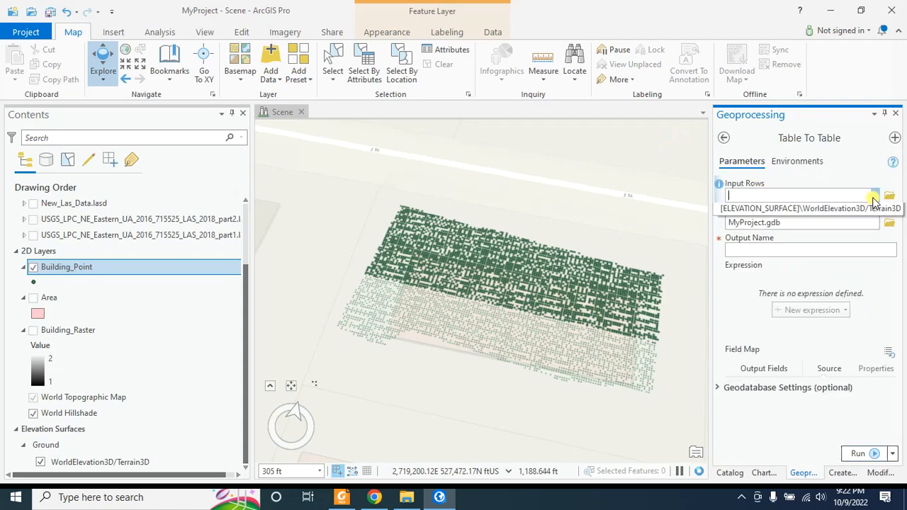
pyautogui.click(761, 213)
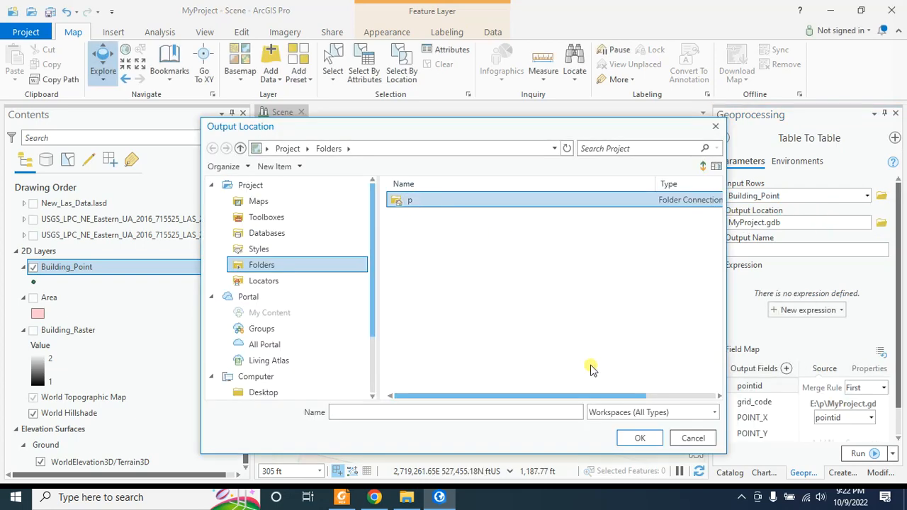
pyautogui.click(635, 437)
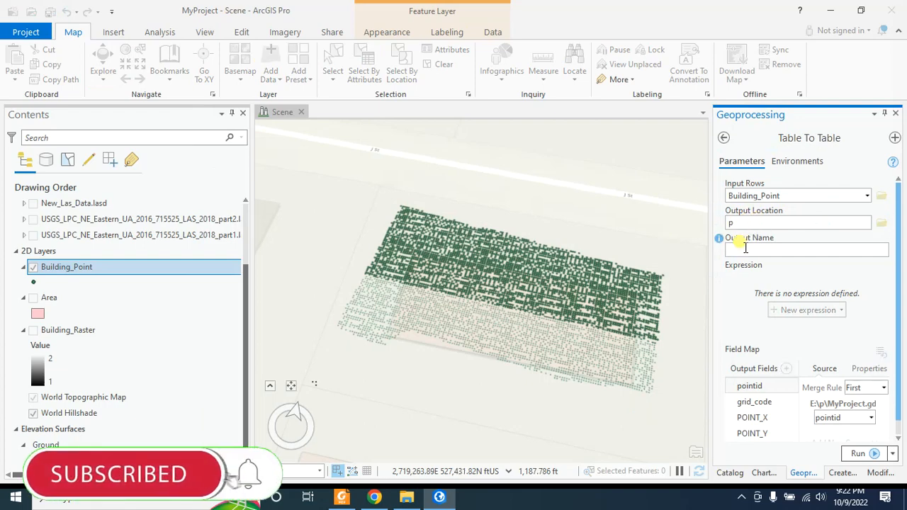
pyautogui.click(745, 248)
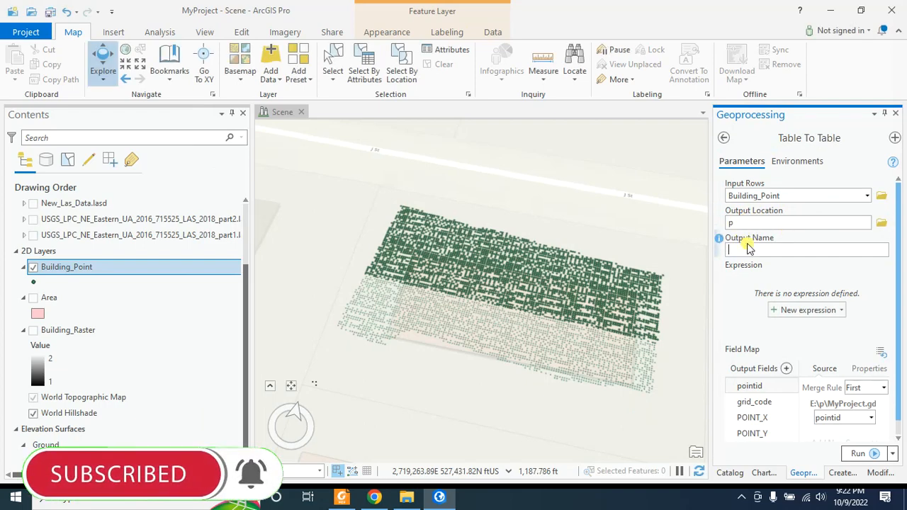
pyautogui.write('Building_information')
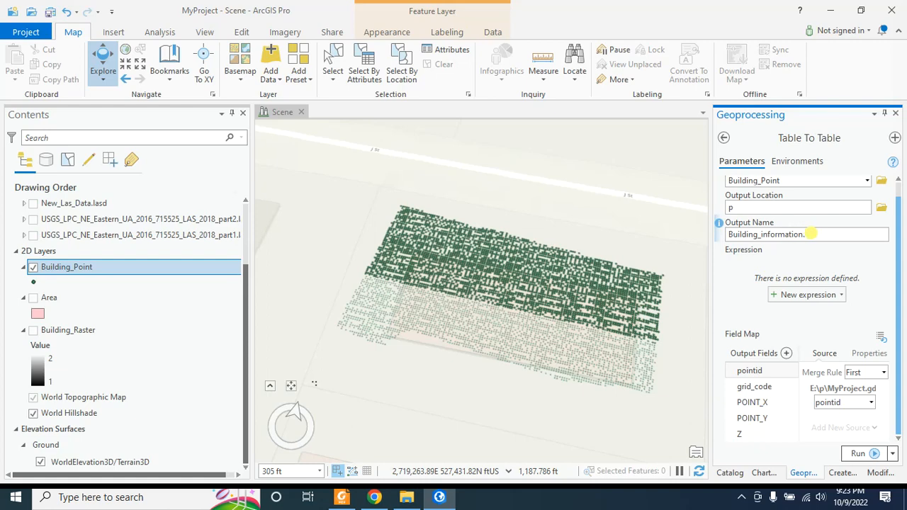
pyautogui.write('.csv')
pyautogui.click(859, 453)
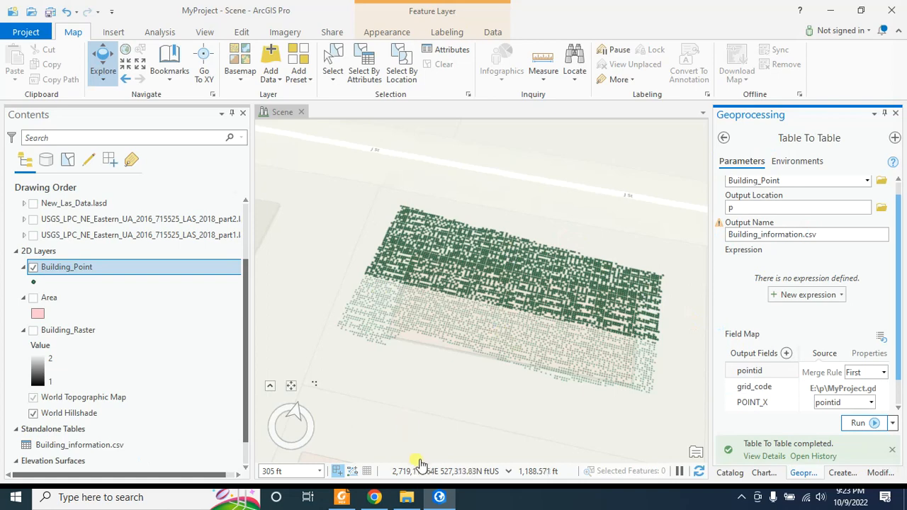
# - Switch to File Explorer, refresh folder p and open the Building_information CSV file
pyautogui.click(411, 498)
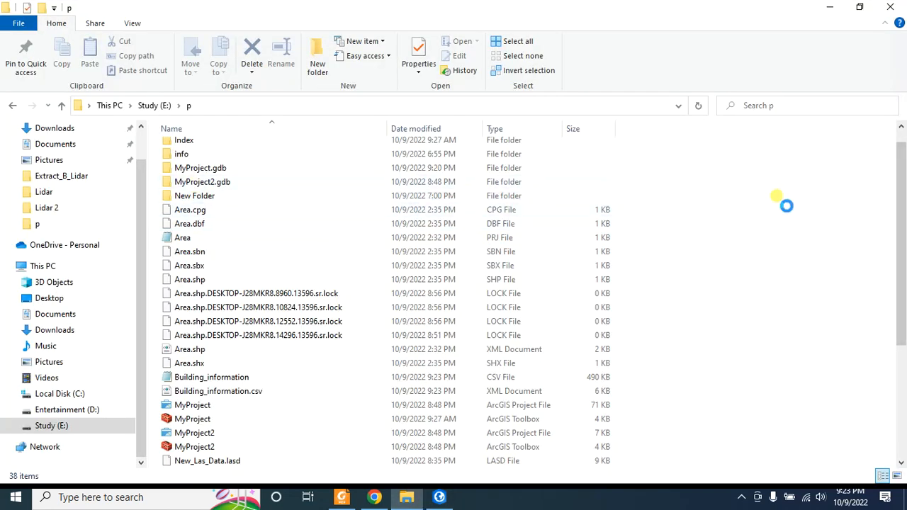
pyautogui.rightClick(788, 205)
pyautogui.click(789, 253)
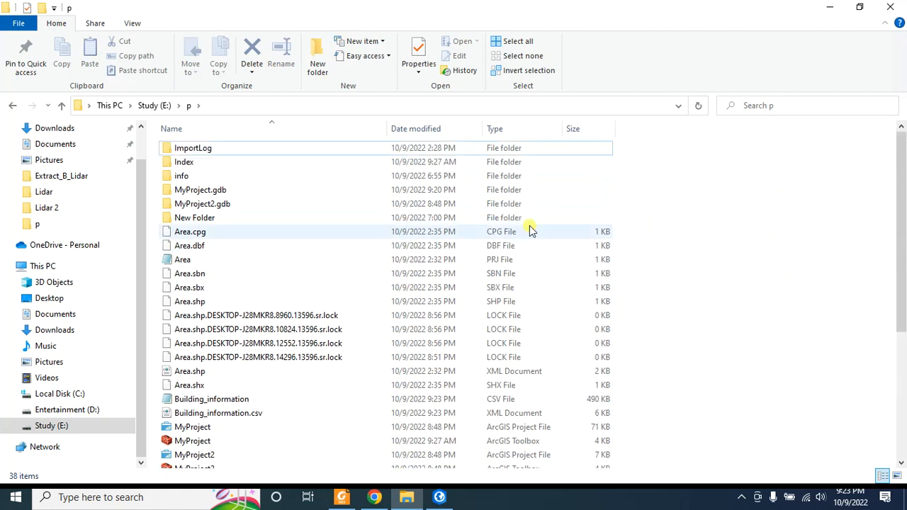
pyautogui.scroll(-1, 213, 344)
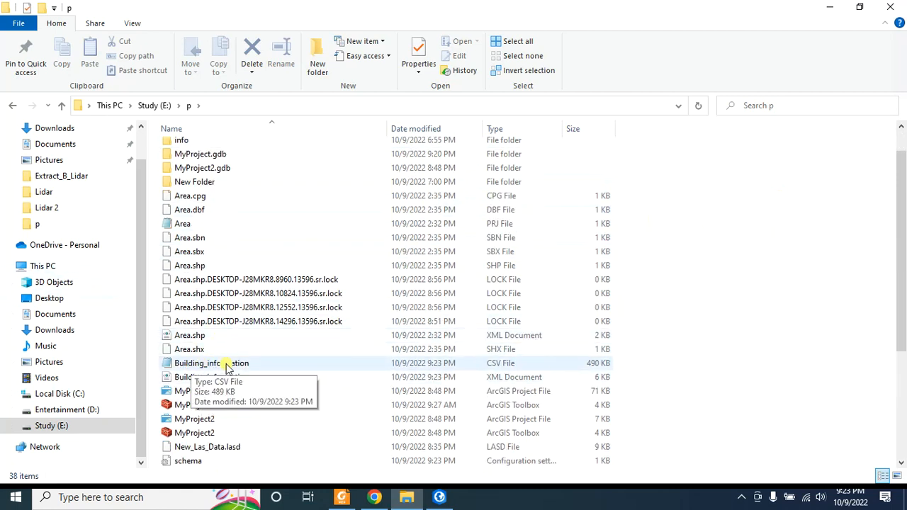
pyautogui.click(241, 363)
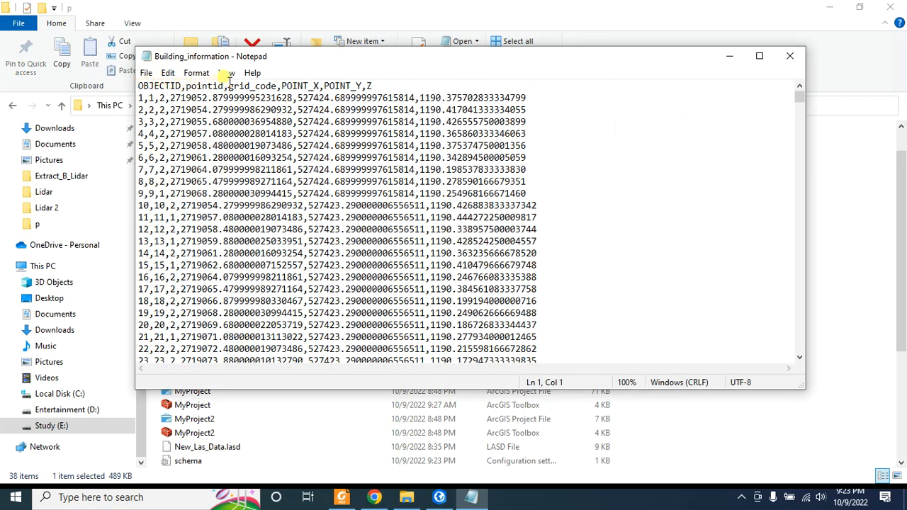
# - Examine the POINT_X, POINT_Y and Z values in the CSV file, and return to the ArcGIS Pro scene
pyautogui.moveTo(281, 86); pyautogui.dragTo(328, 86)
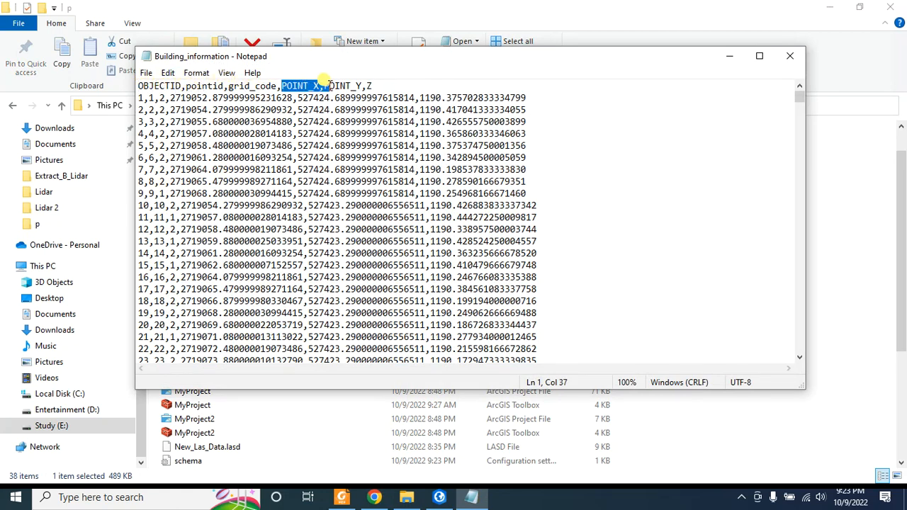
pyautogui.click(371, 86)
pyautogui.write('Z')
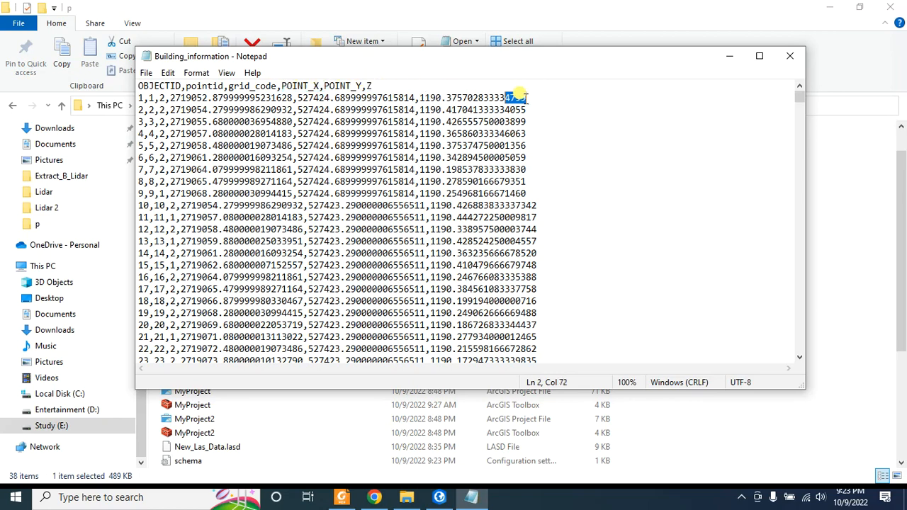
pyautogui.moveTo(524, 98); pyautogui.dragTo(289, 345)
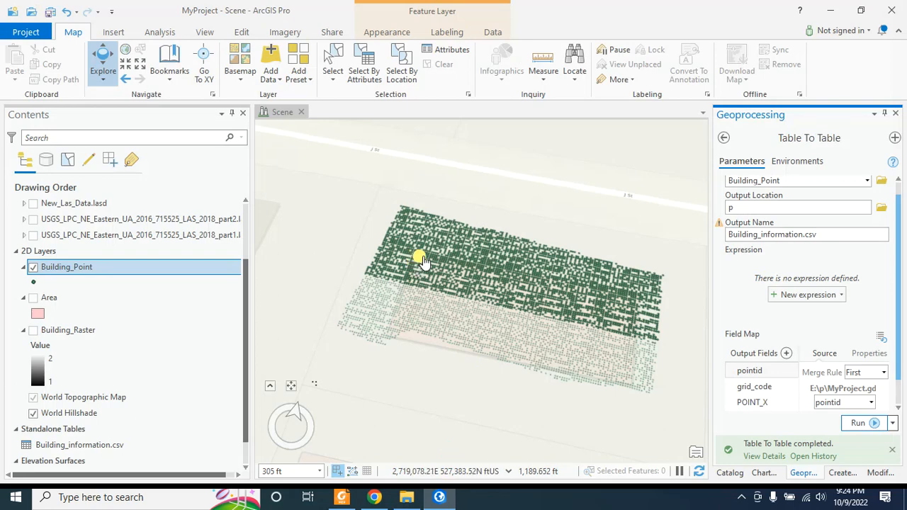
pyautogui.scroll(-2, 363, 224)
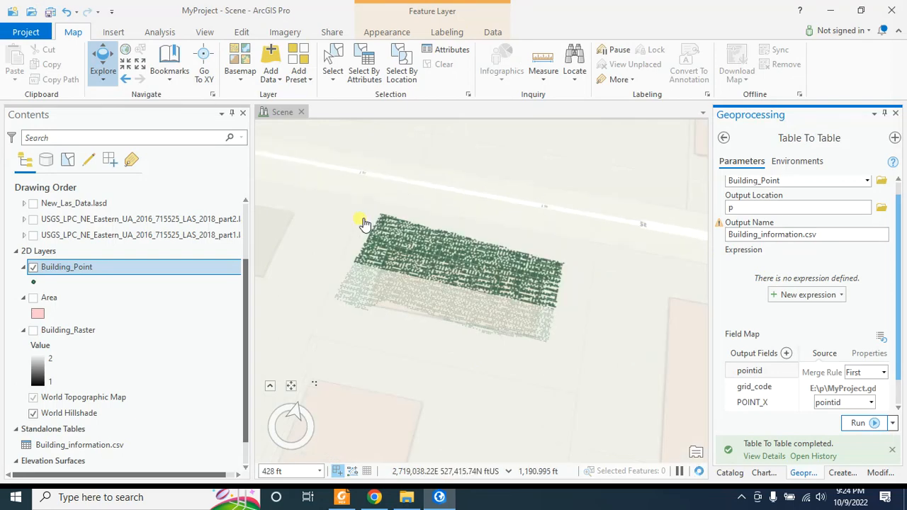